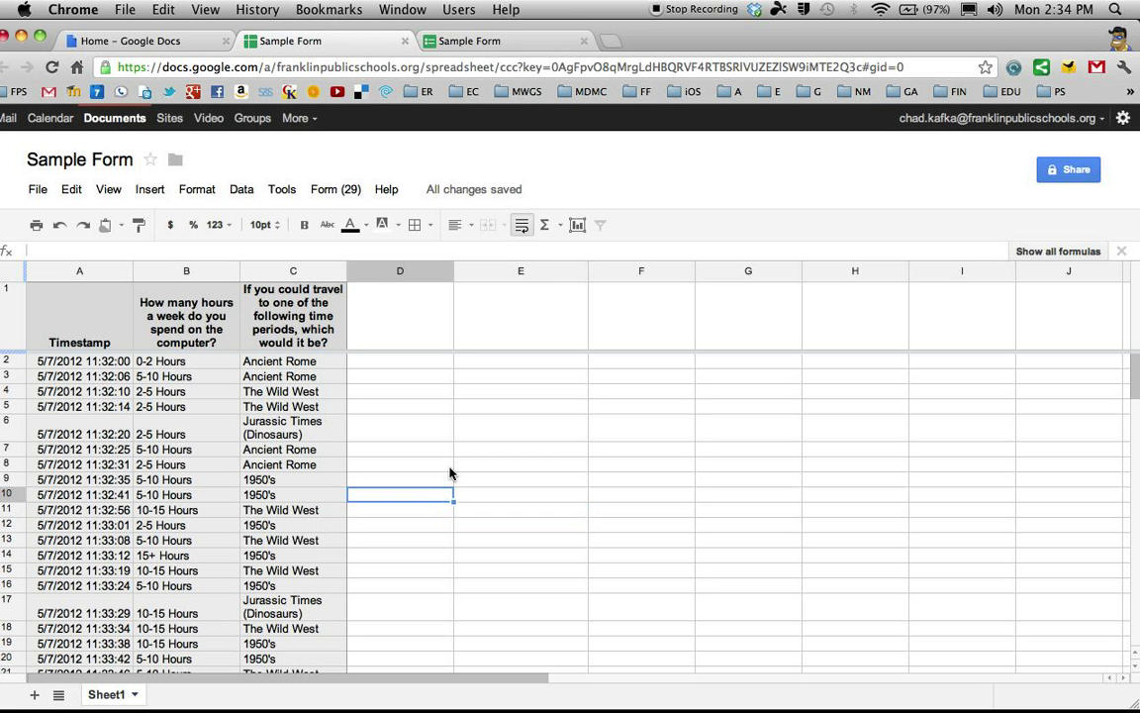
Add the headings COMPUTER HOURS in E4 and RESPONSES in F4 beside the form responses
left_click(498, 45)
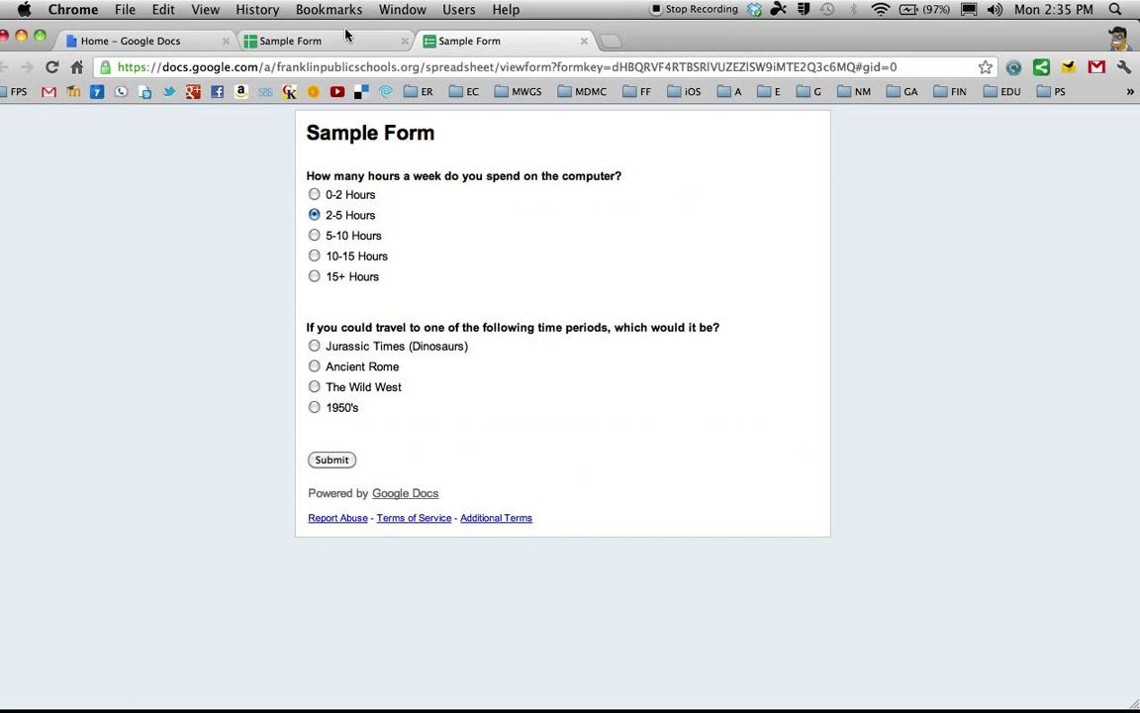
left_click(311, 41)
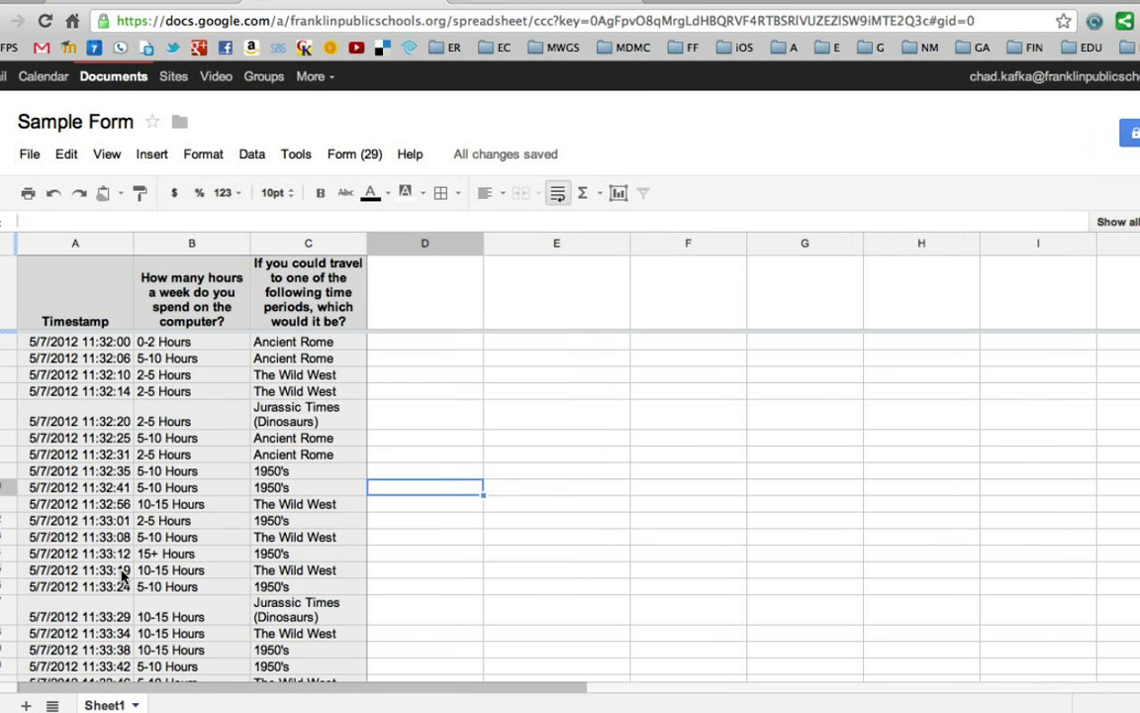
left_click(487, 391)
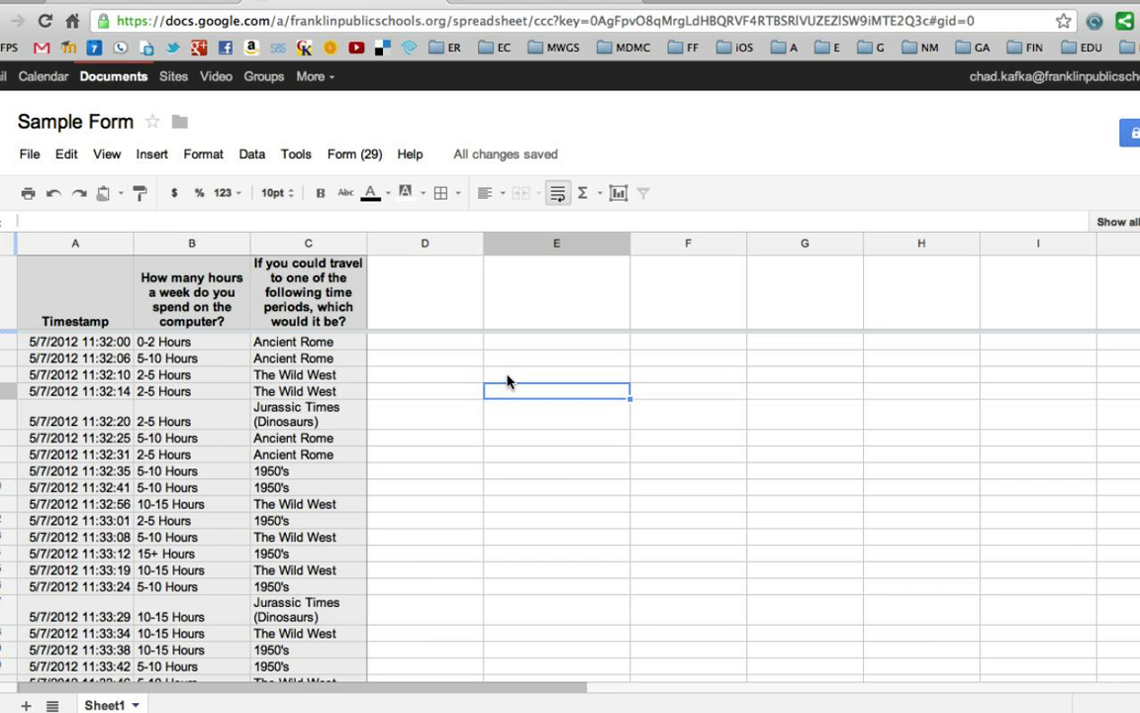
left_click(539, 376)
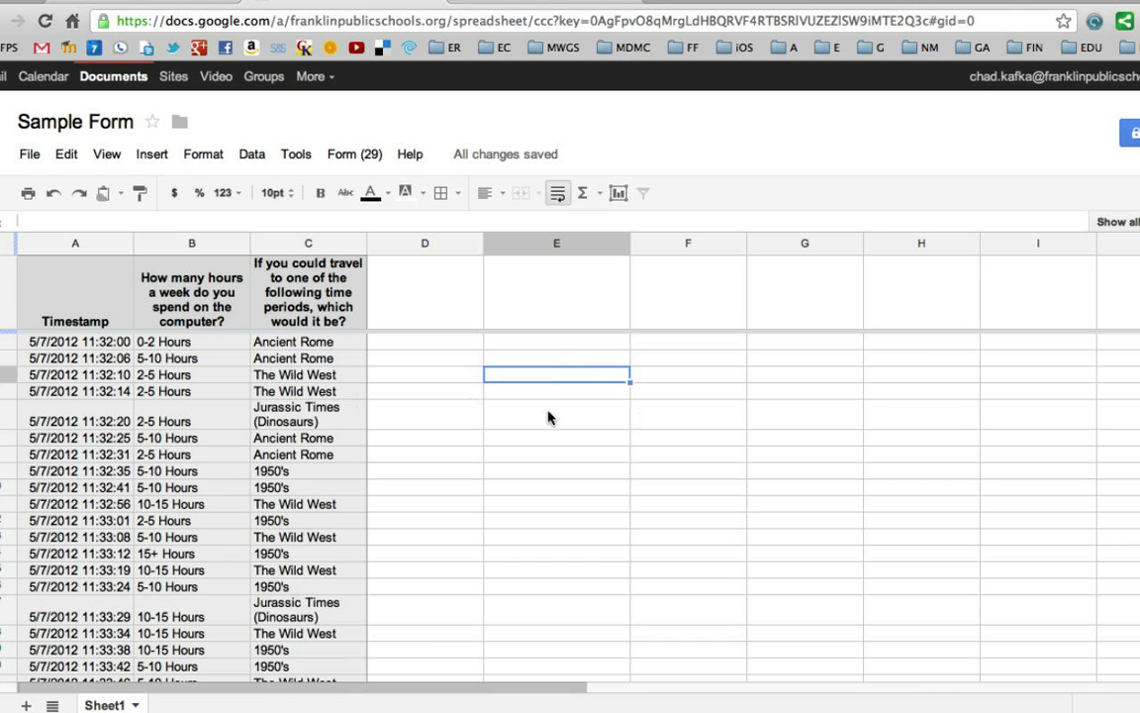
type("COMPUTER HOURS")
key("Tab")
type("RESPONSES")
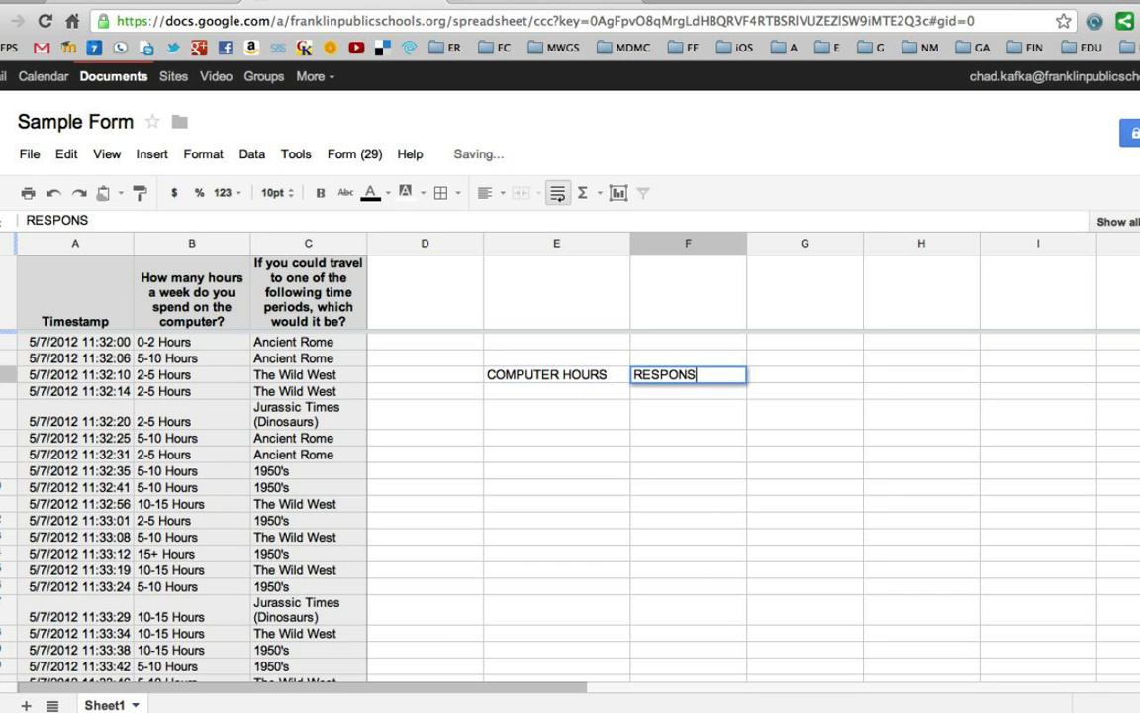
Review the answer options of the computer-hours question on the live form and return to the response spreadsheet
left_click(559, 477)
left_click_drag(560, 391, 562, 490)
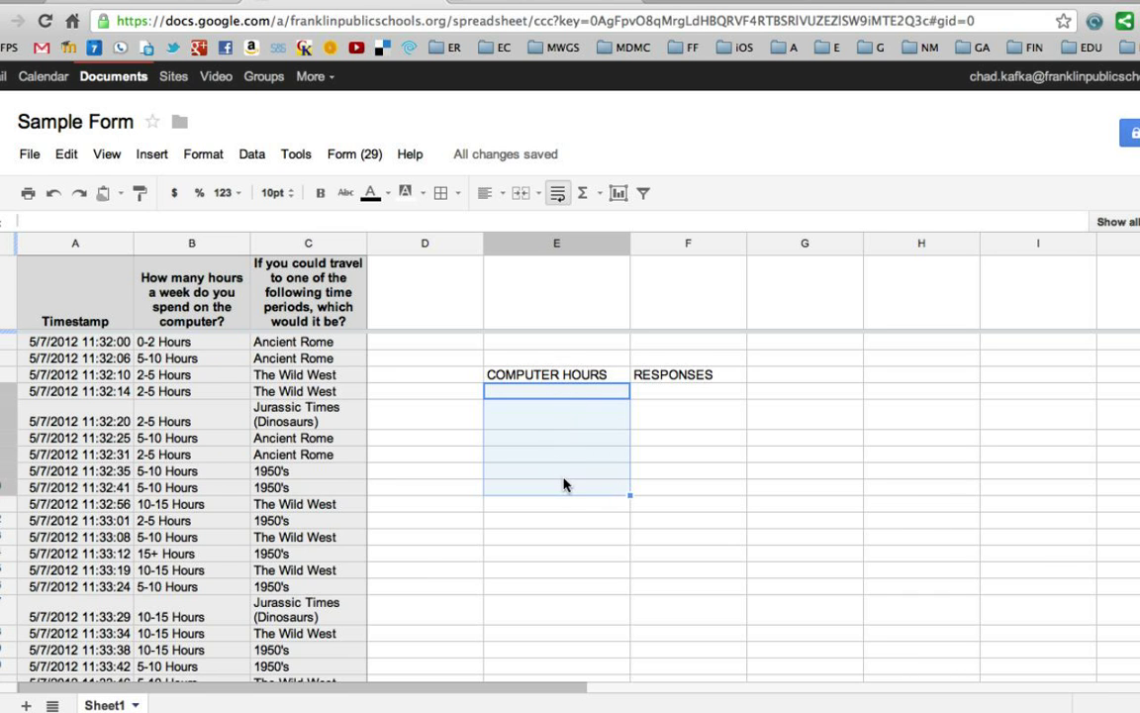
left_click(688, 524)
left_click(567, 394)
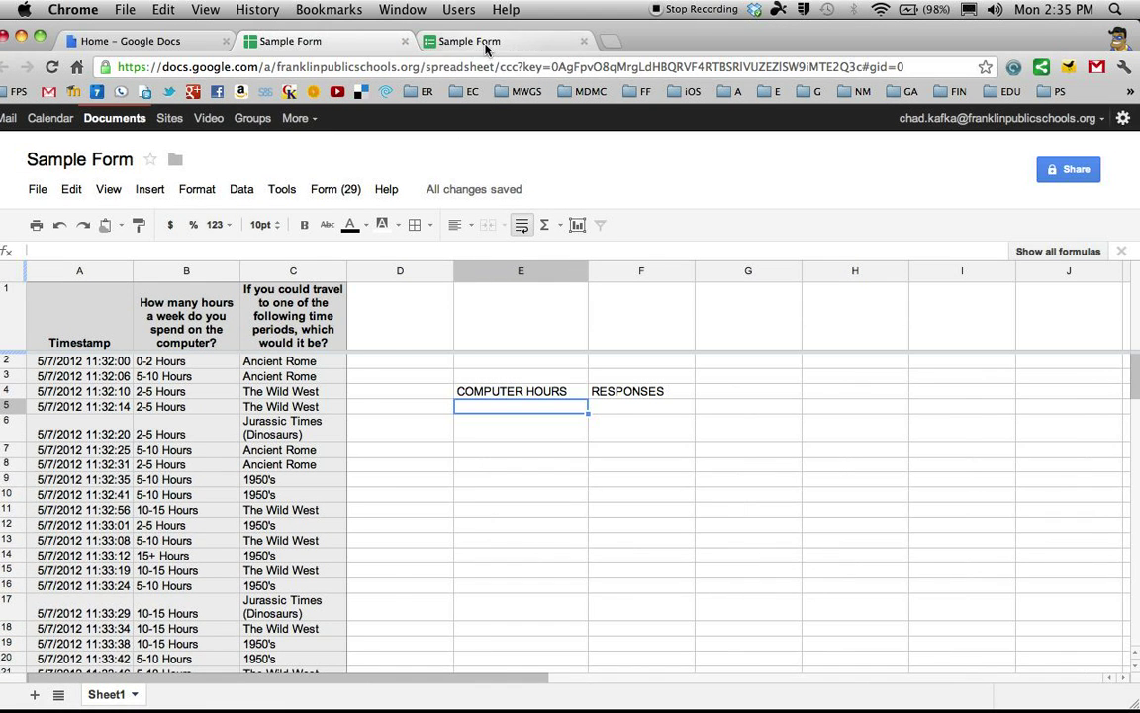
left_click(485, 45)
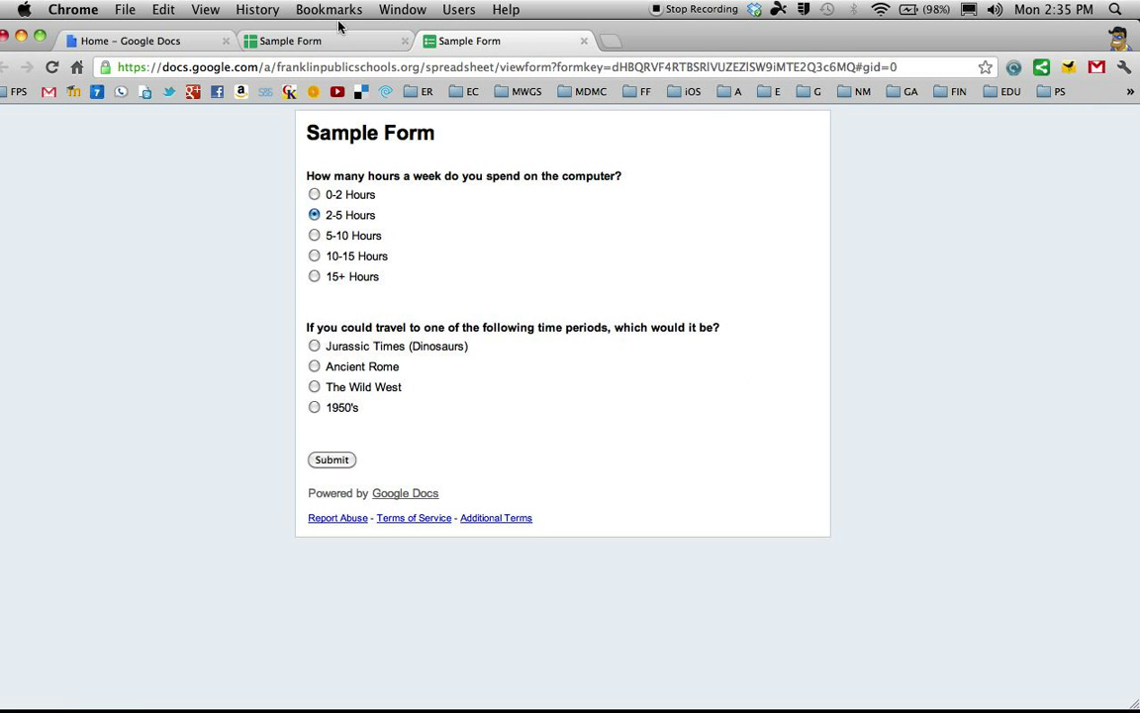
left_click(327, 40)
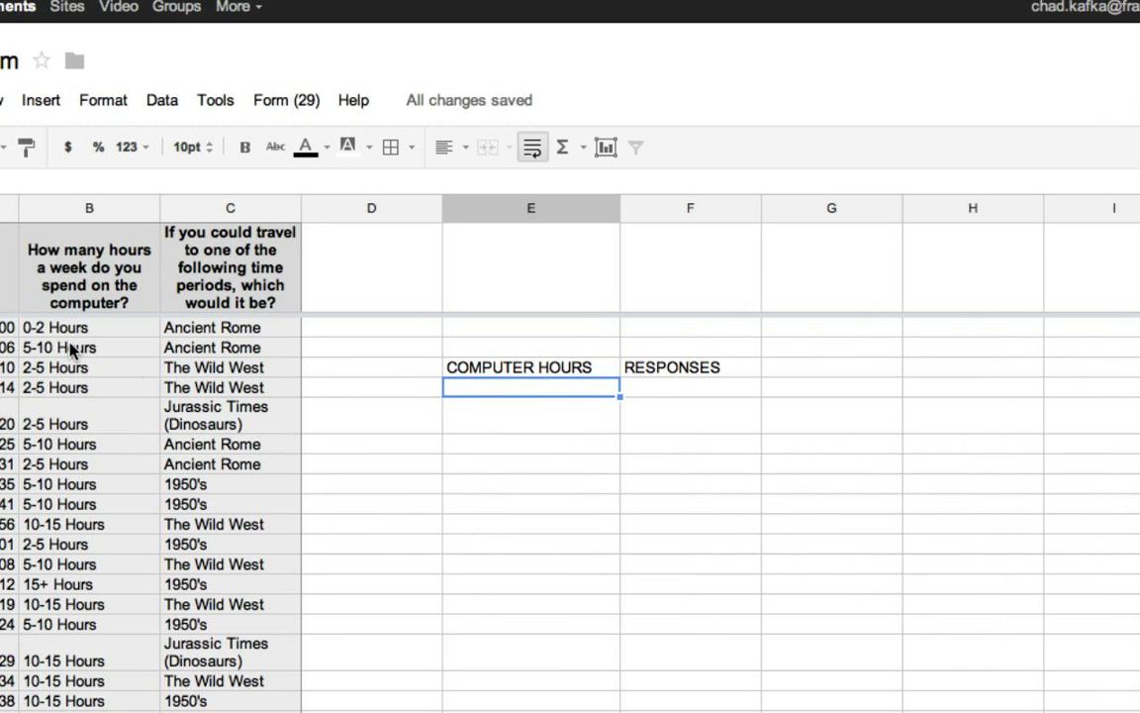
Copy the answer text 0-2 Hours from B2 into E5 under the COMPUTER HOURS heading
left_click(76, 327)
double_click(72, 331)
key("ctrl+a")
key("ctrl+c")
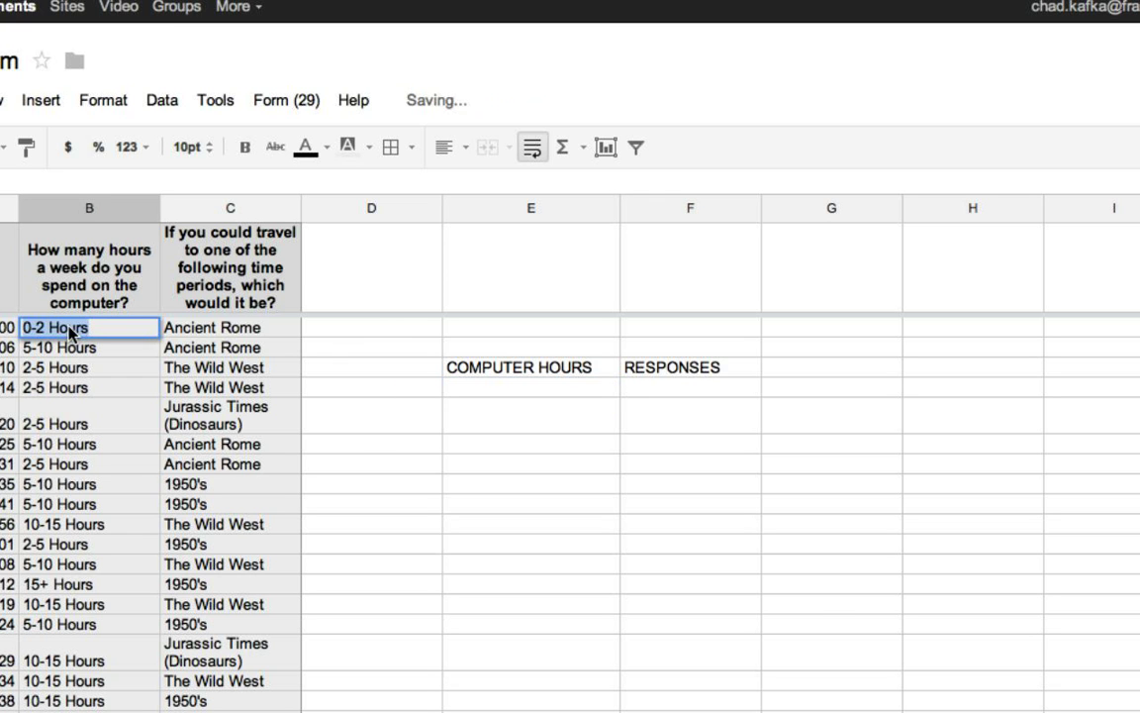
left_click(469, 393)
key("ctrl+v")
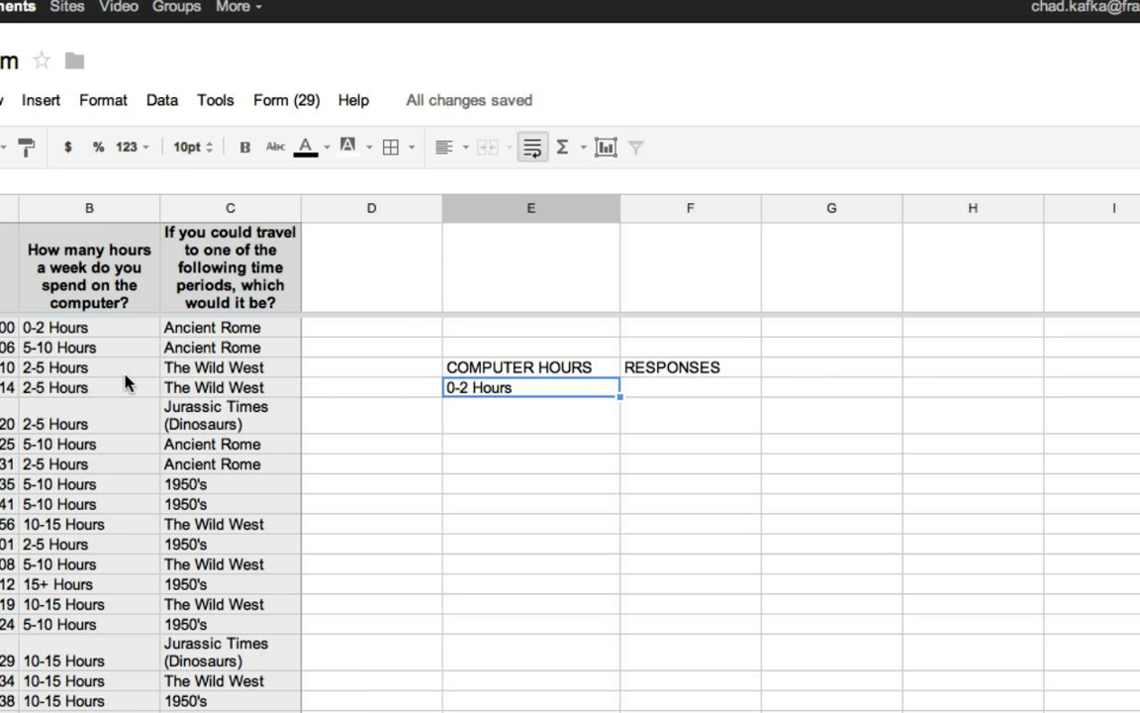
Copy the answer 2-5 Hours from column B into E6 and 5-10 Hours into E7
left_click(69, 372)
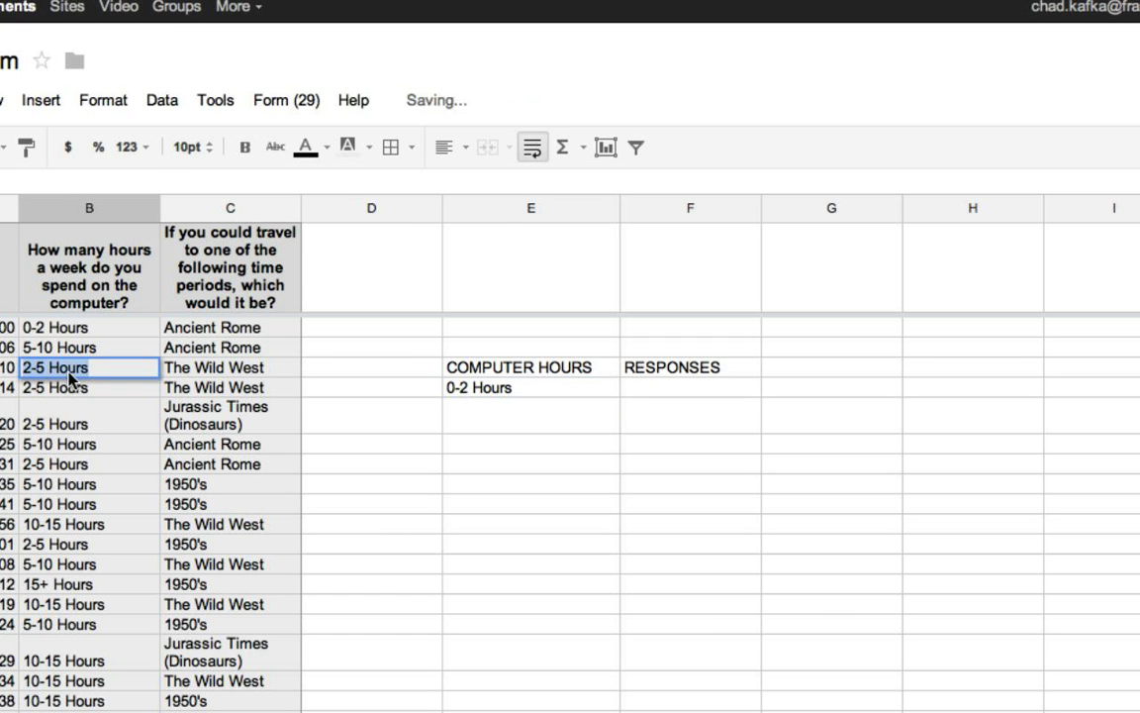
left_click(521, 423)
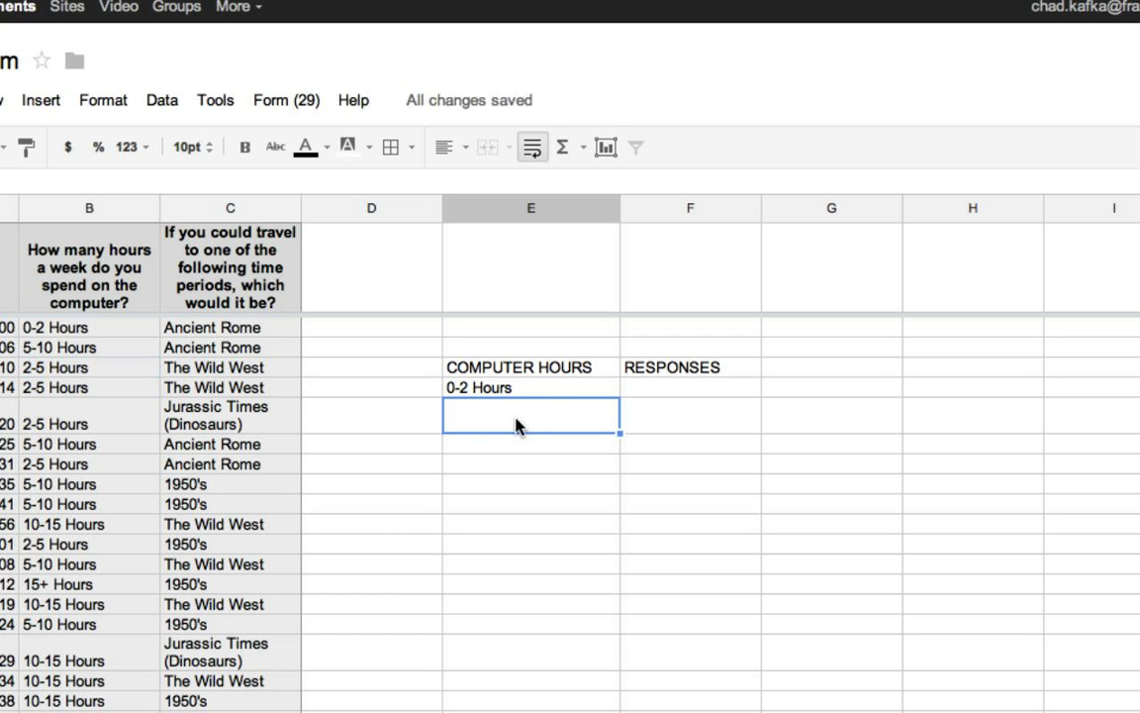
type("2-5 Hours")
left_click(79, 447)
key("ctrl+c")
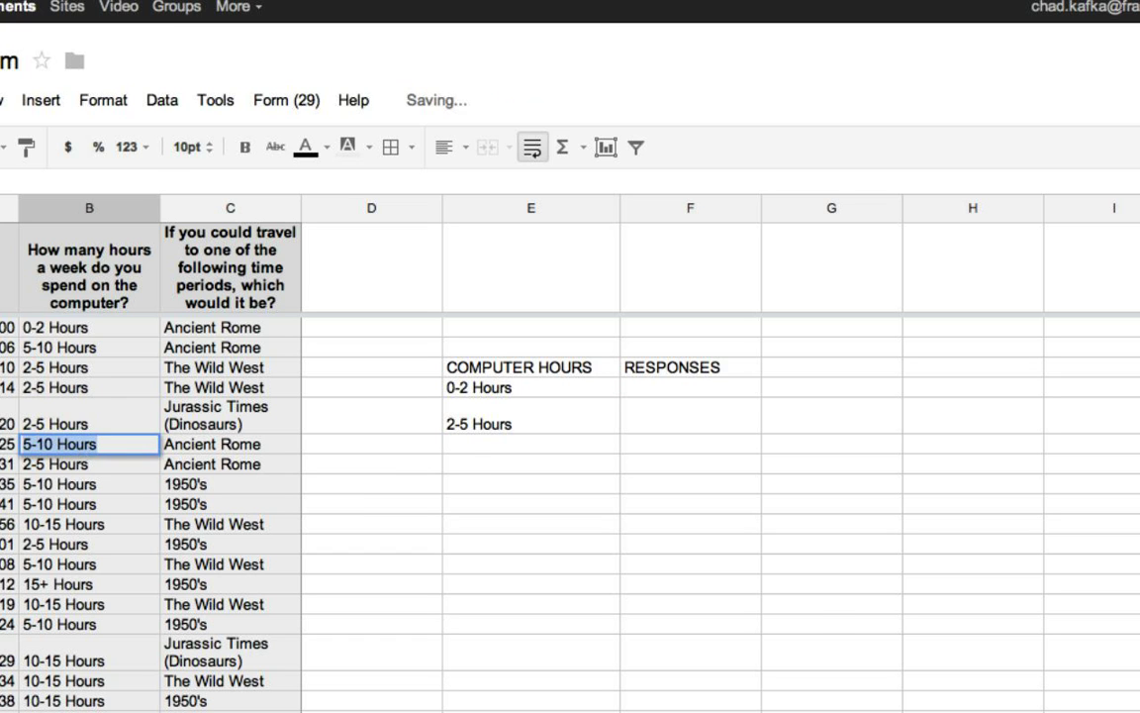
left_click(468, 445)
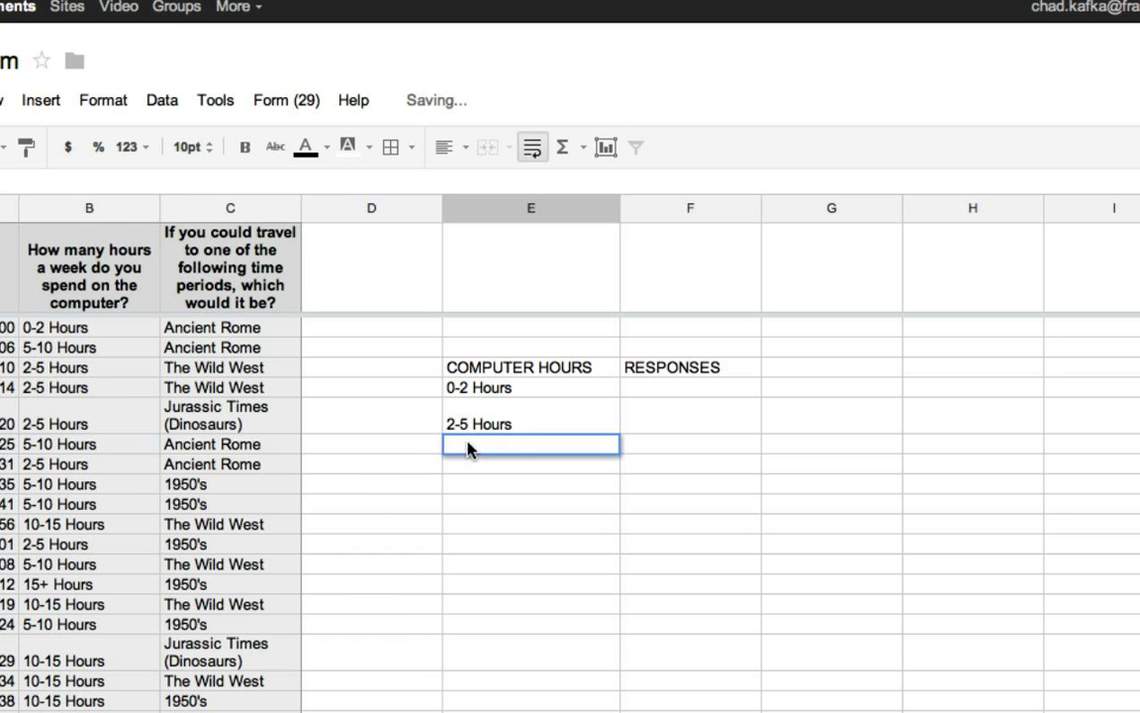
key("ctrl+v")
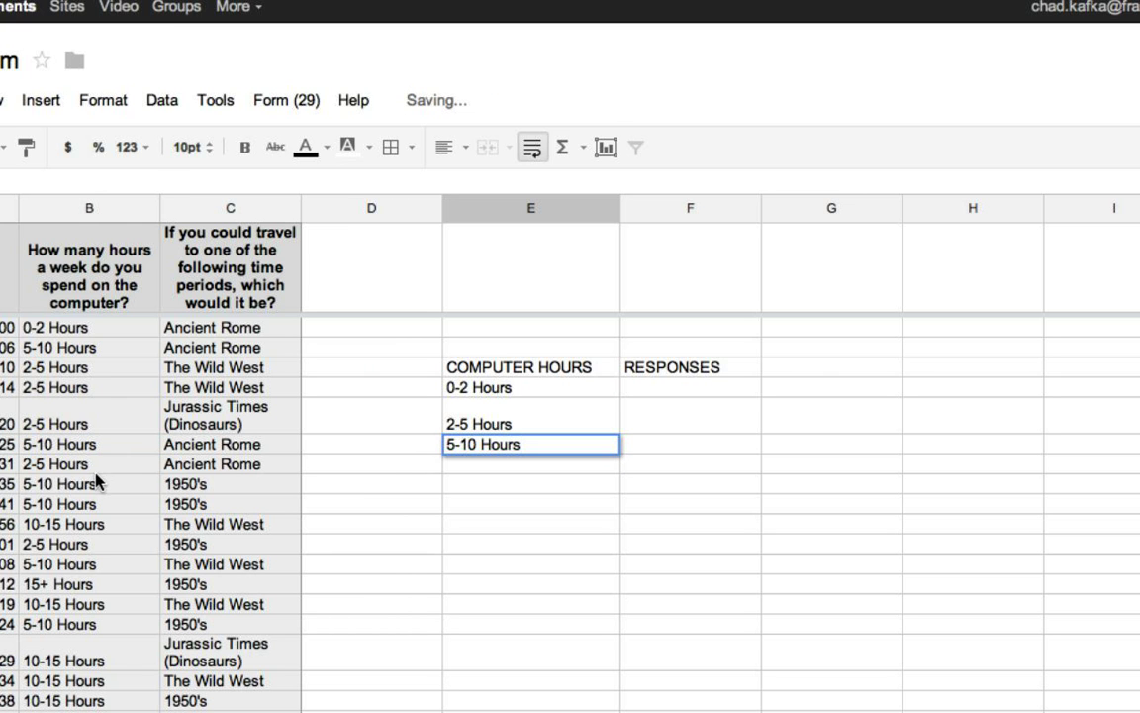
Copy the answer 10-15 Hours from column B into E8 and 15+ Hours into E9
left_click(83, 528)
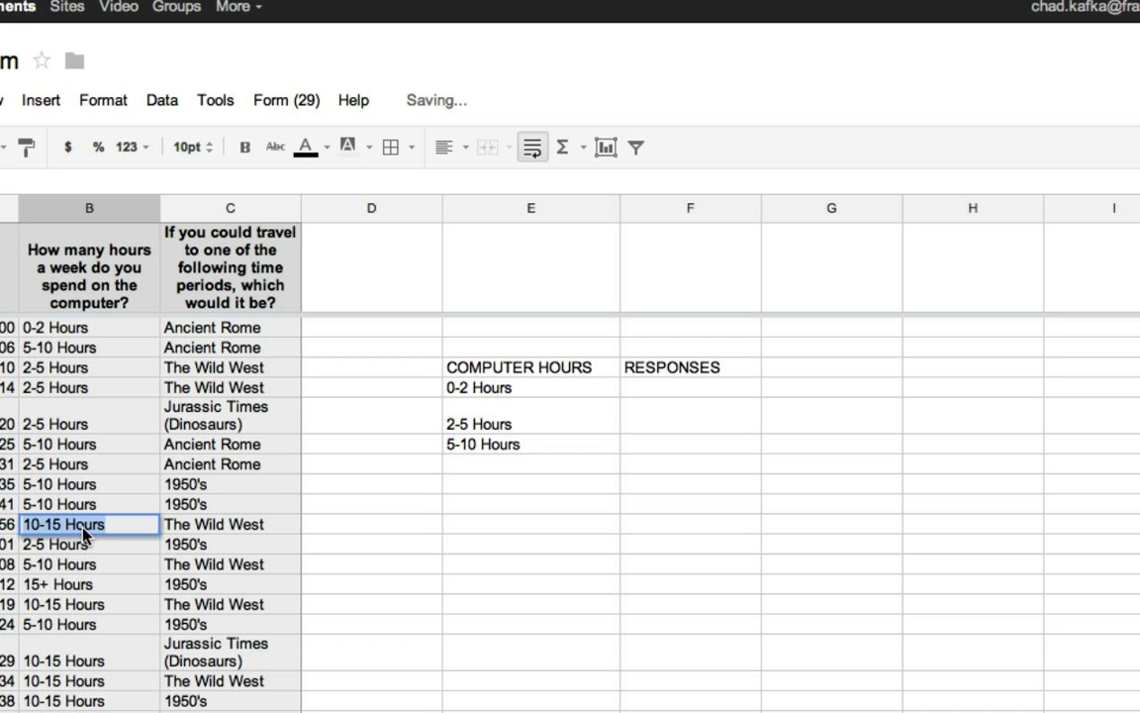
left_click(482, 467)
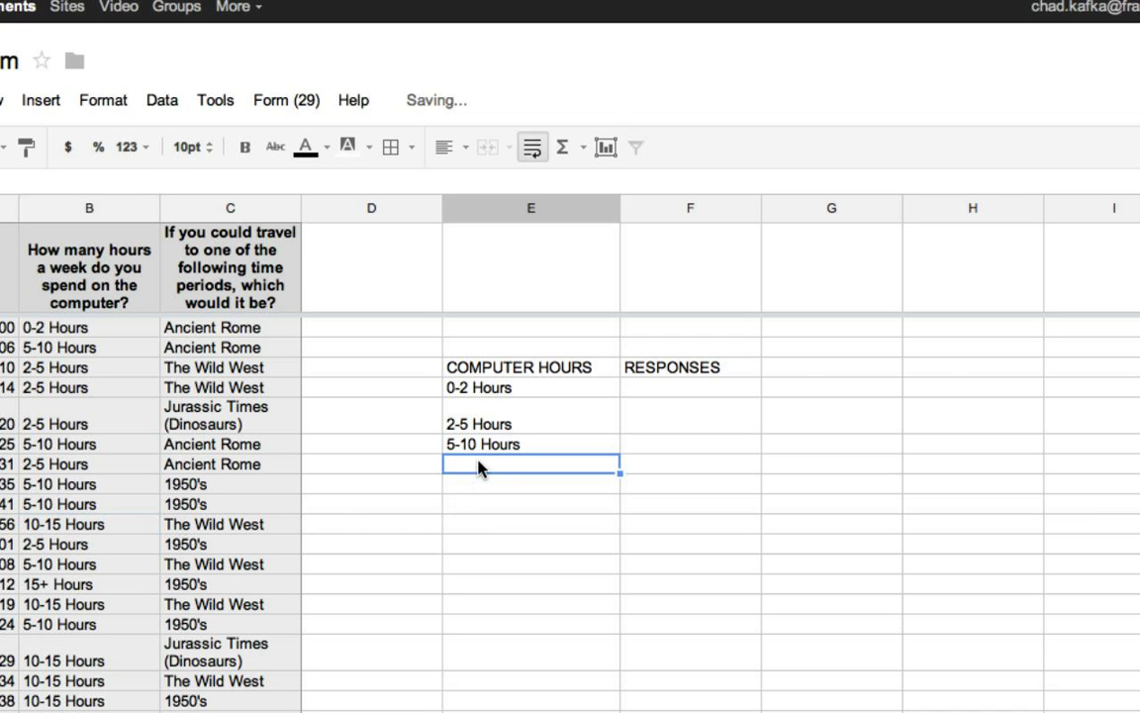
key("ctrl+v")
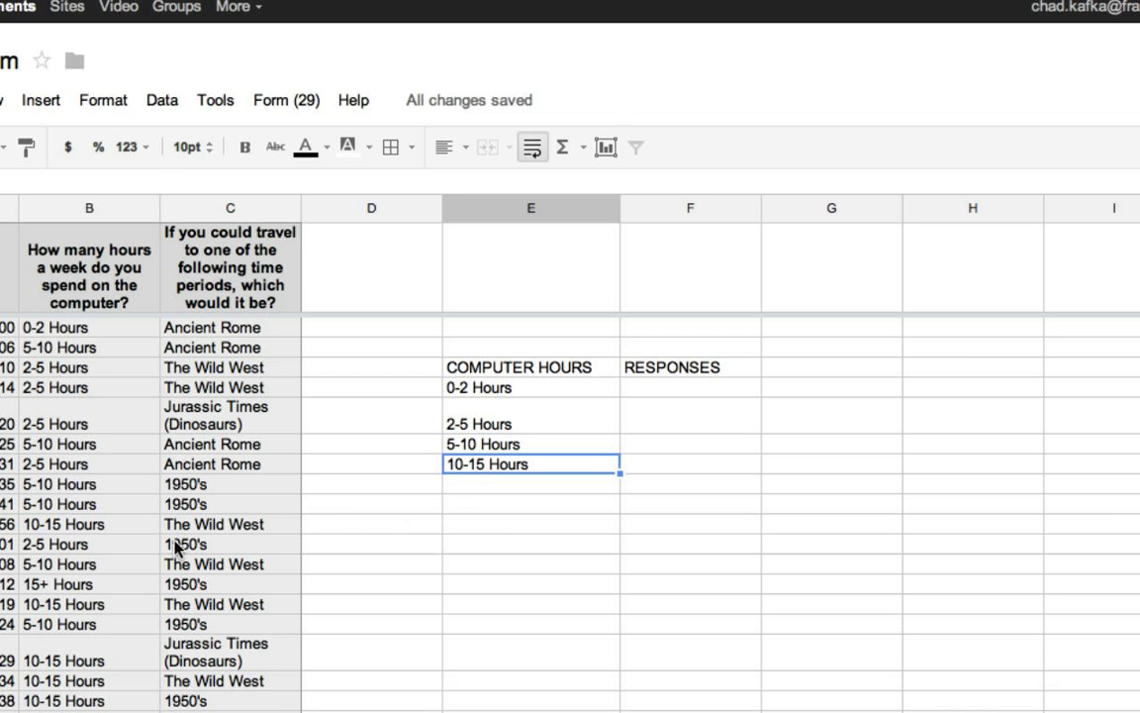
double_click(74, 584)
key("ctrl+a")
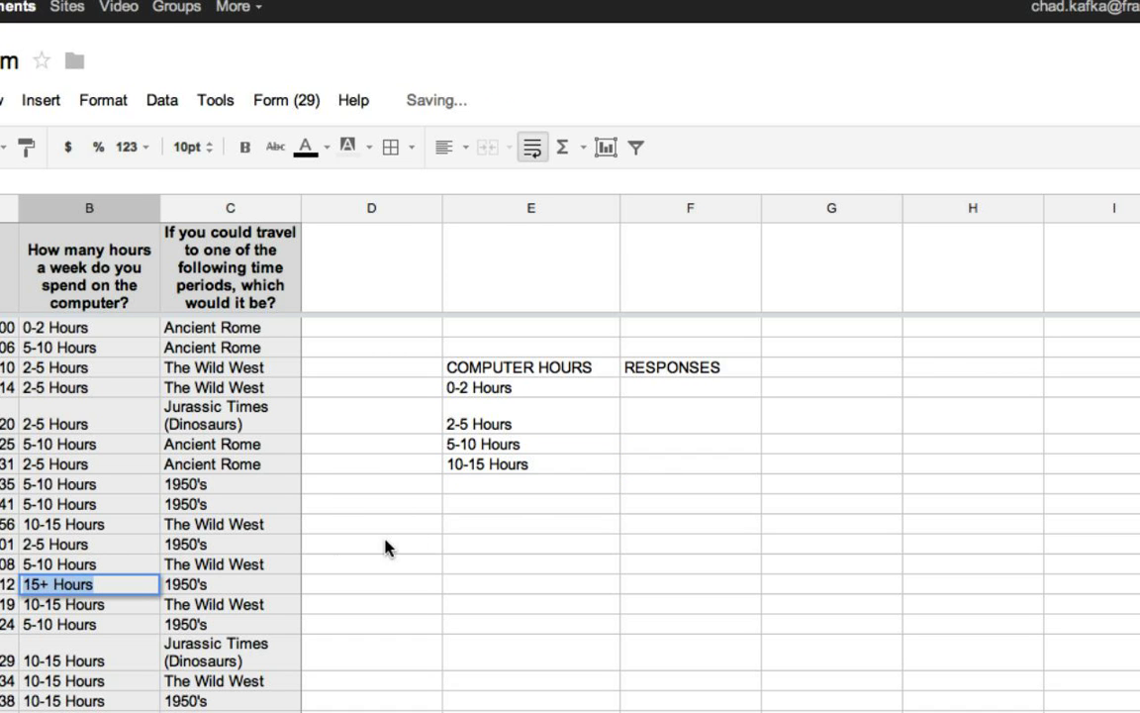
left_click(512, 484)
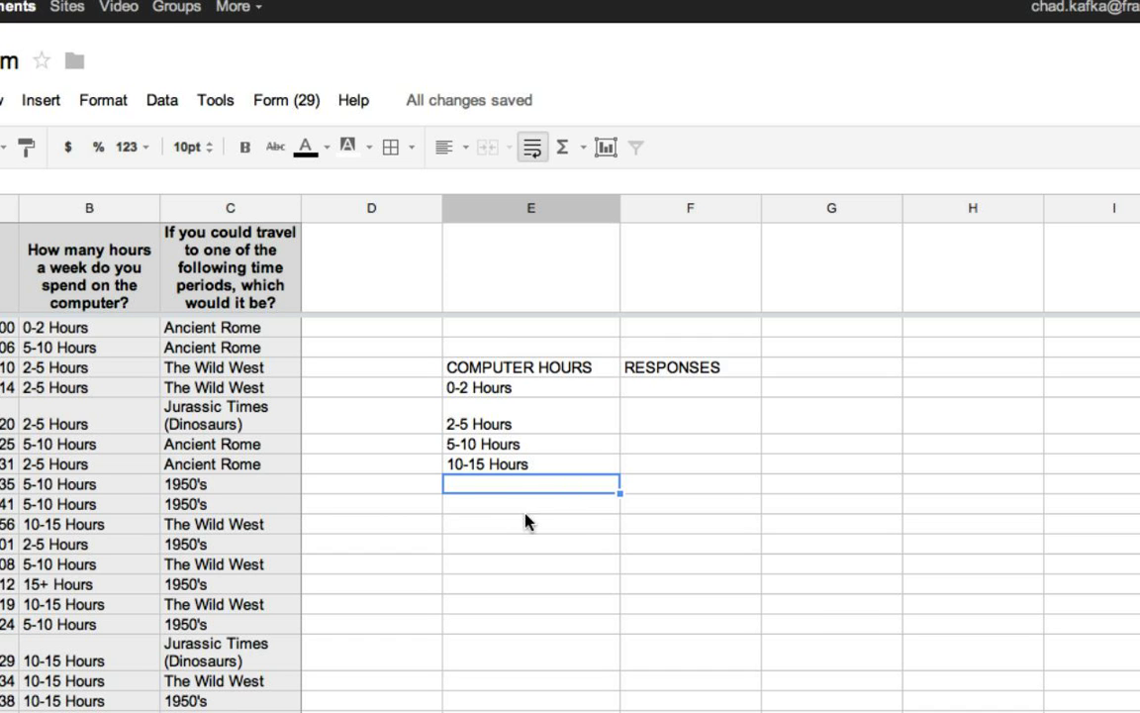
key("ctrl+v")
double_click(121, 594)
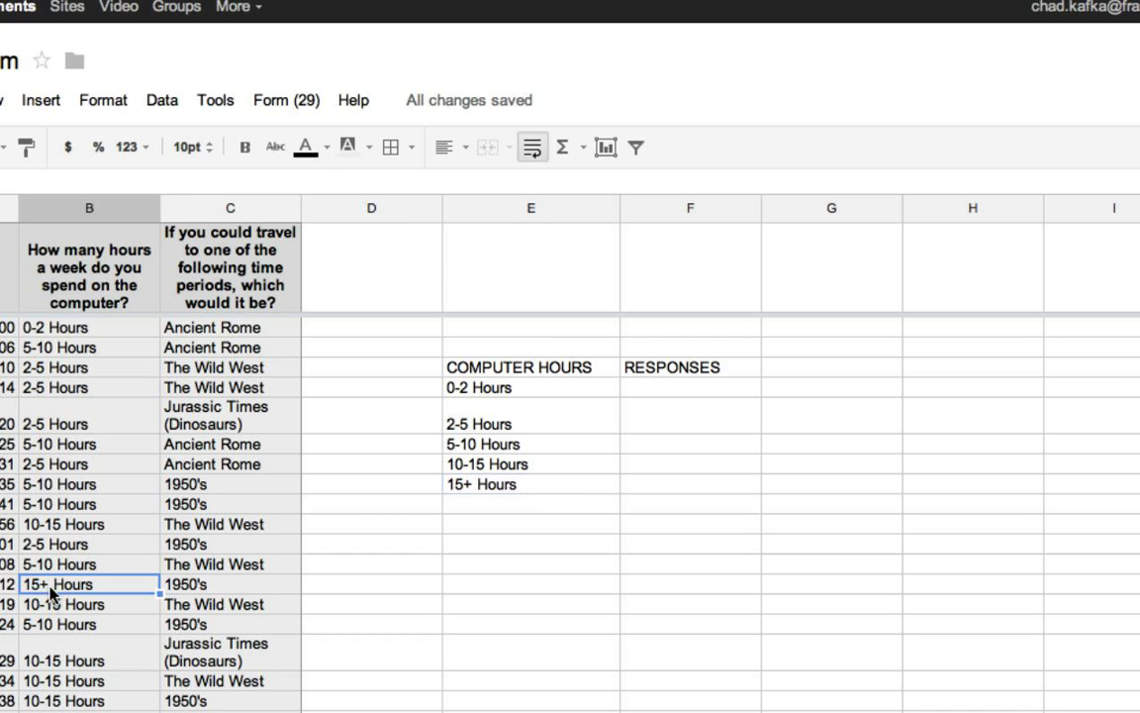
left_click_drag(121, 594, 51, 592)
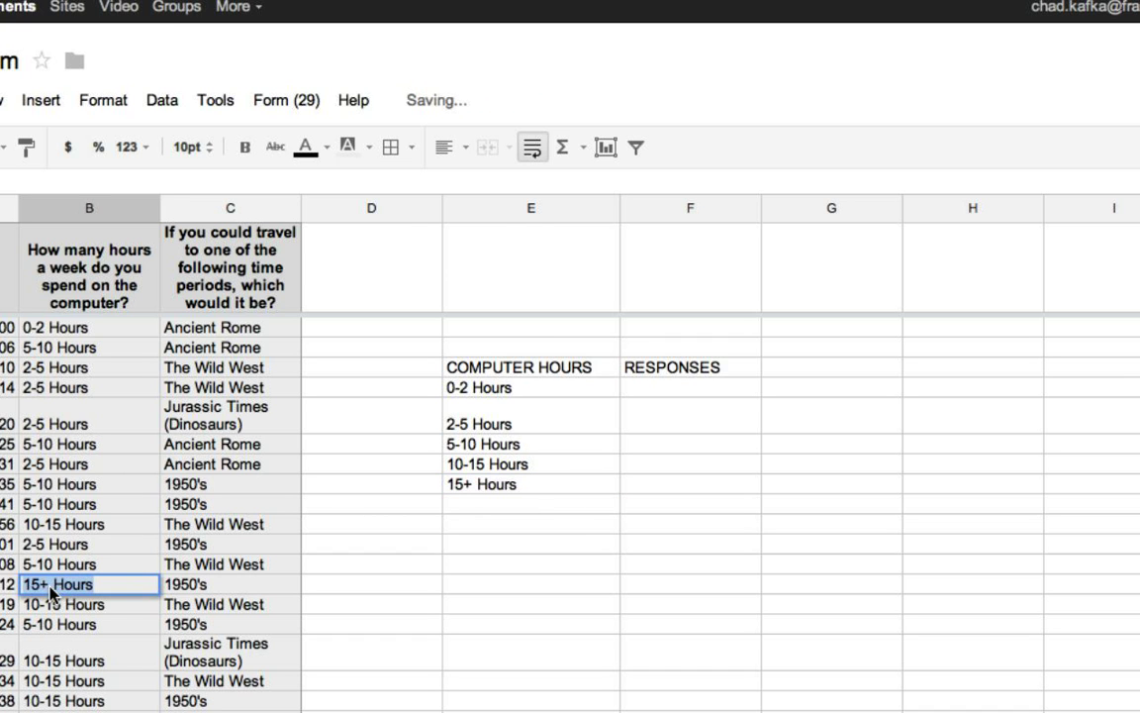
left_click(517, 503)
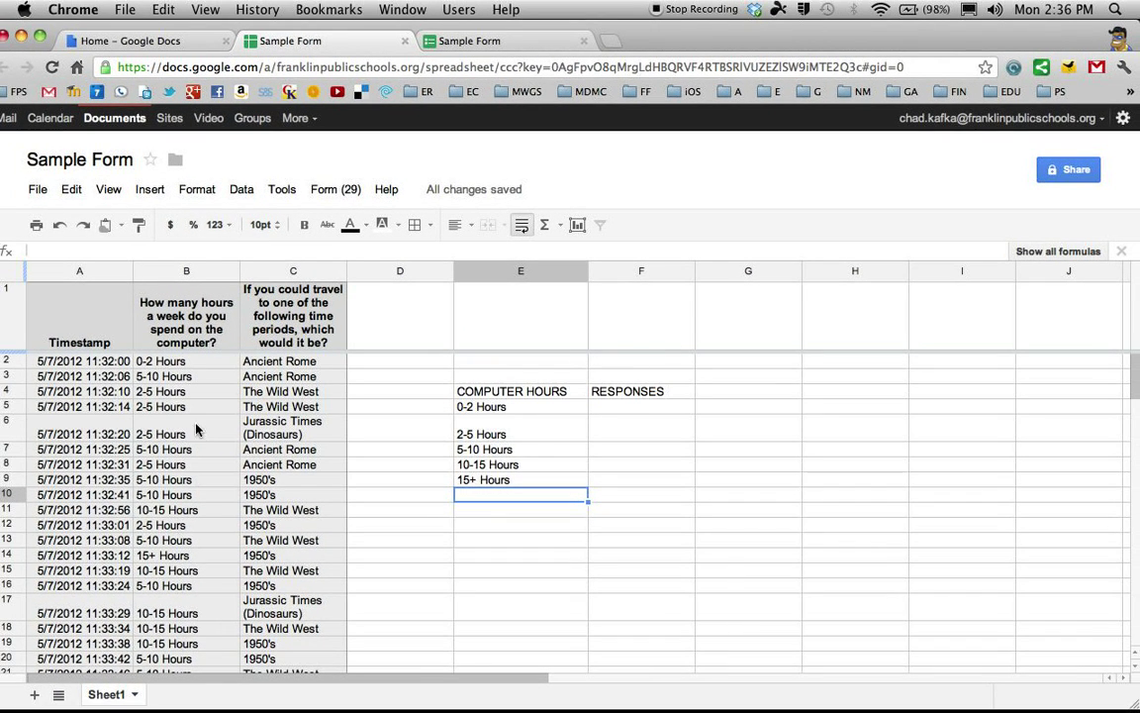
Start a formula in F5, beside 0-2 Hours, with the suggested COUNTIF function
scroll(196, 428, "down", 10)
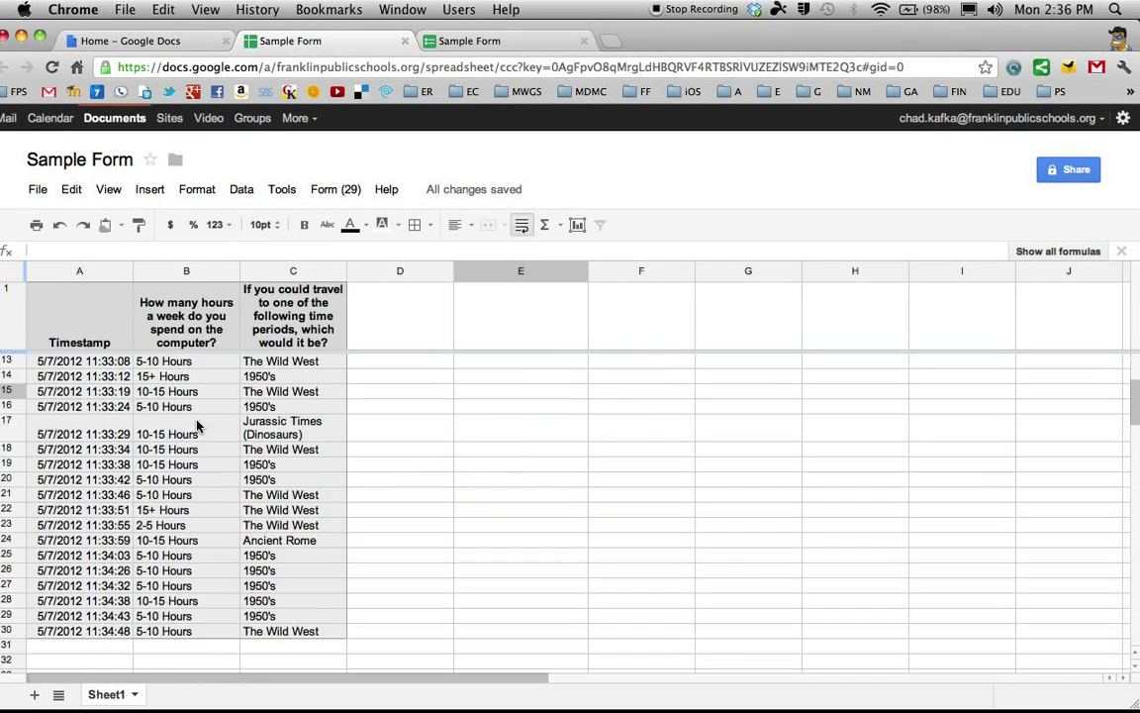
scroll(196, 426, "up", 10)
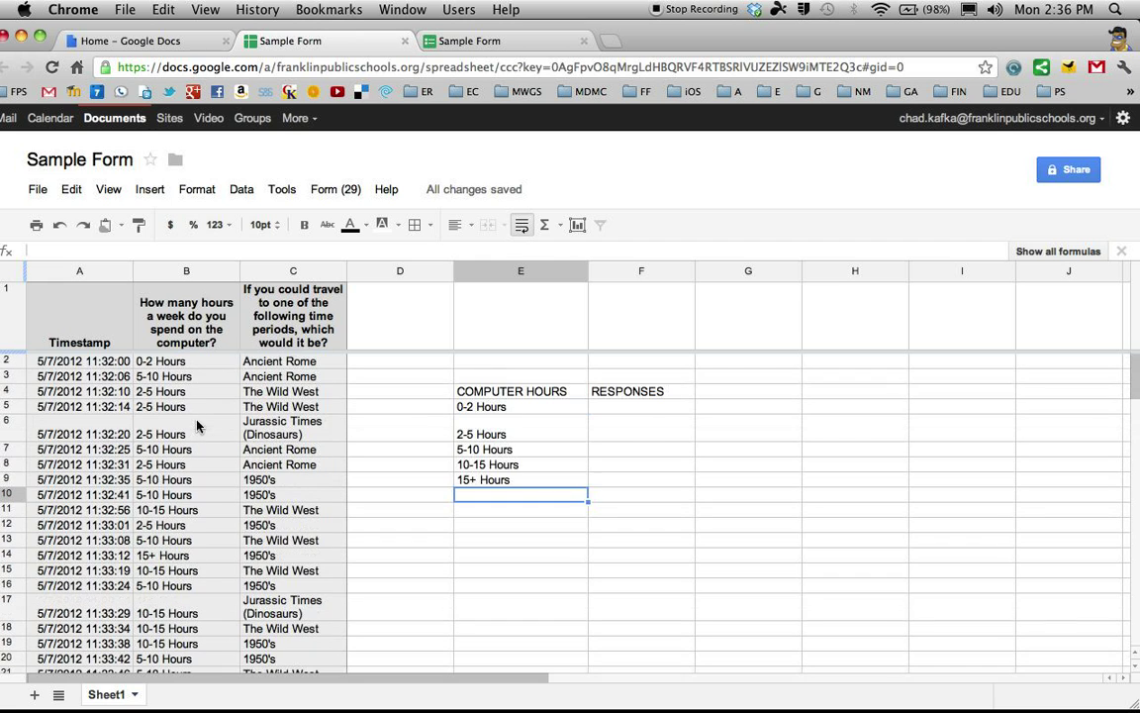
left_click(636, 411)
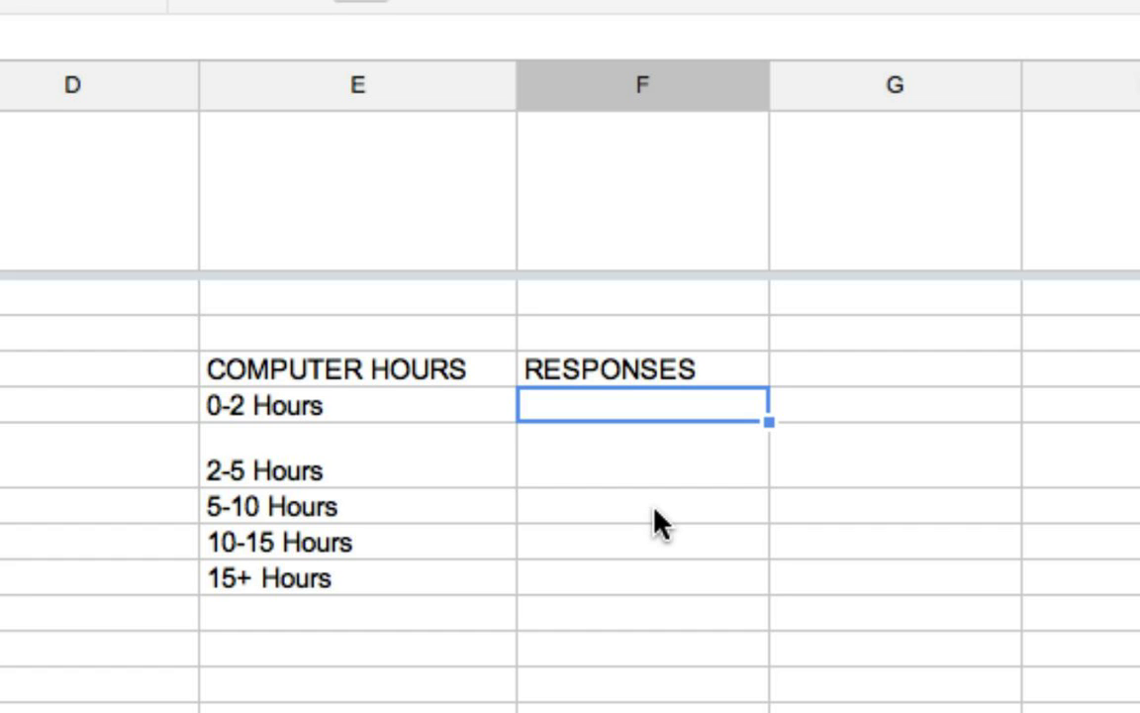
type("=")
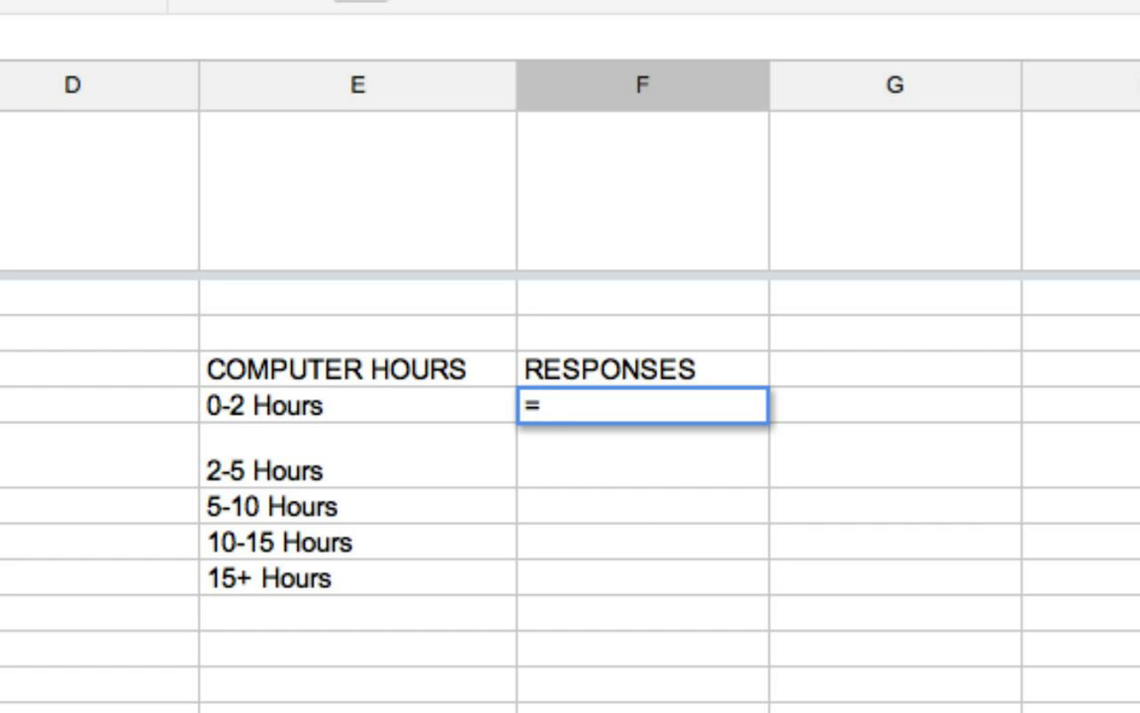
type("countif")
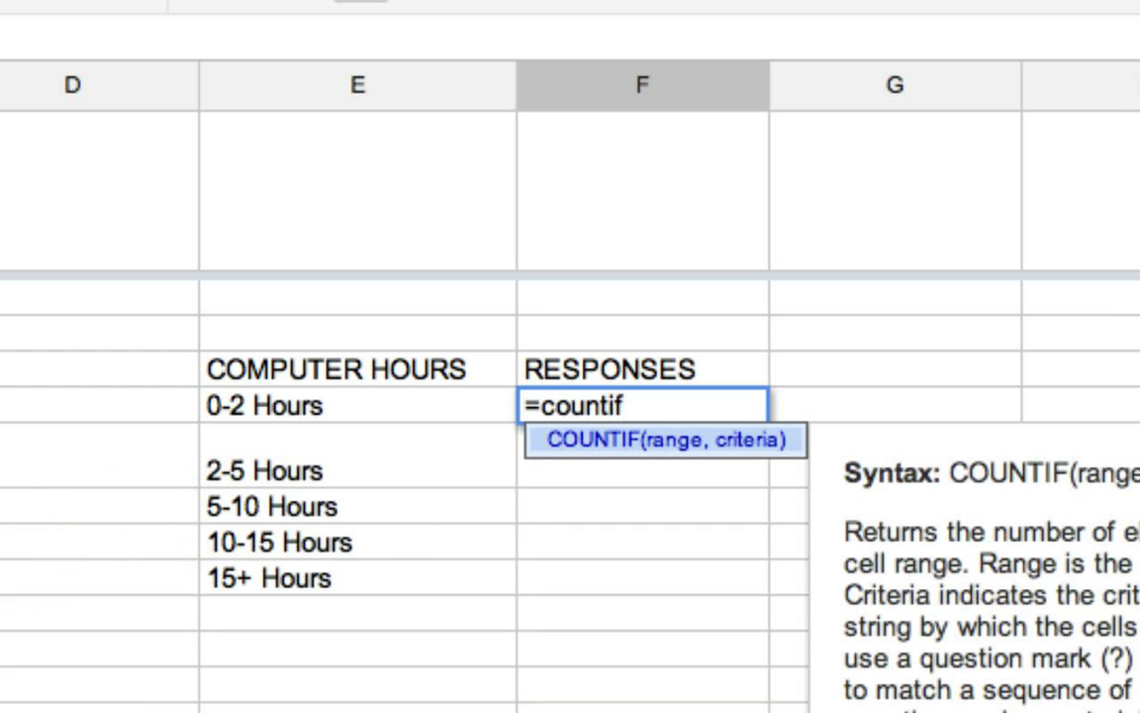
key("BackSpace")
key("BackSpace")
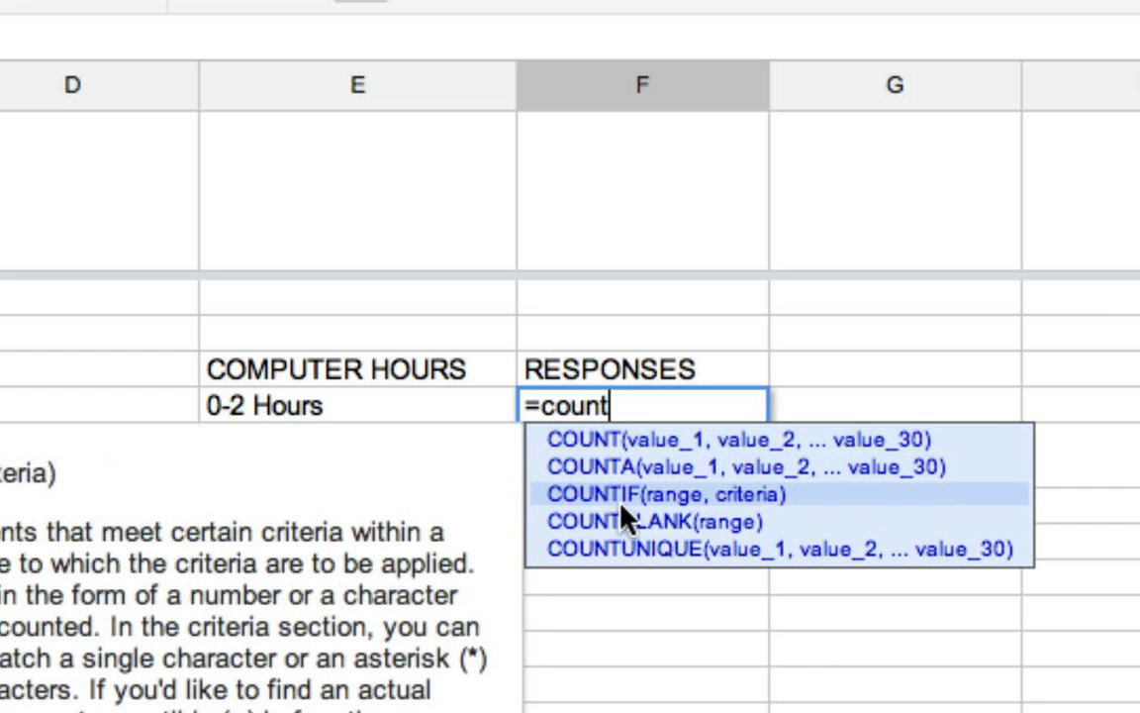
left_click(625, 505)
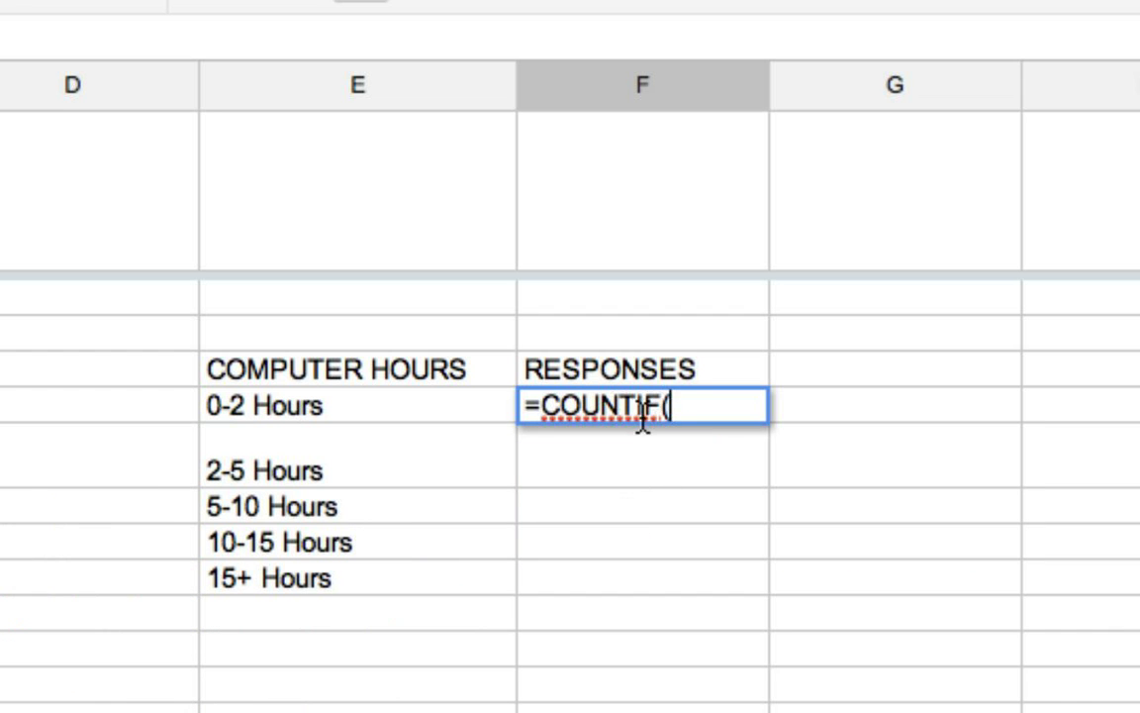
Retype the COUNTIF function name and its opening parenthesis in the F5 formula
key("BackSpace")
key("BackSpace")
key("BackSpace")
key("BackSpace")
type("nt")
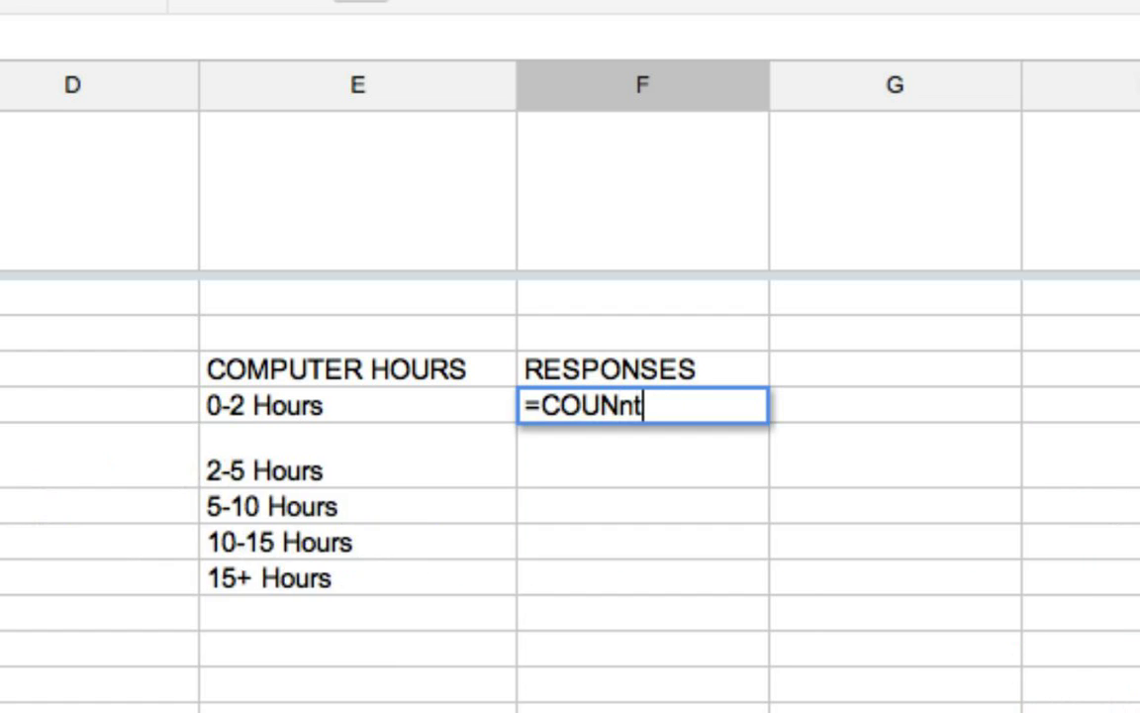
key("BackSpace")
key("BackSpace")
type("tif")
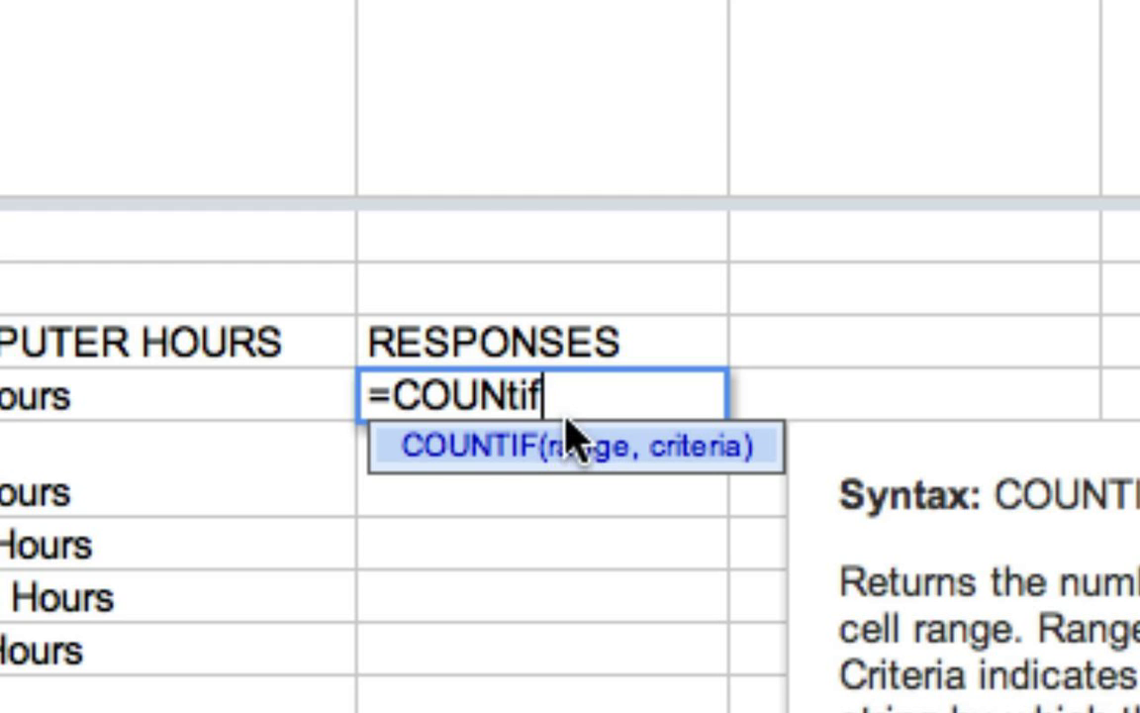
type("(")
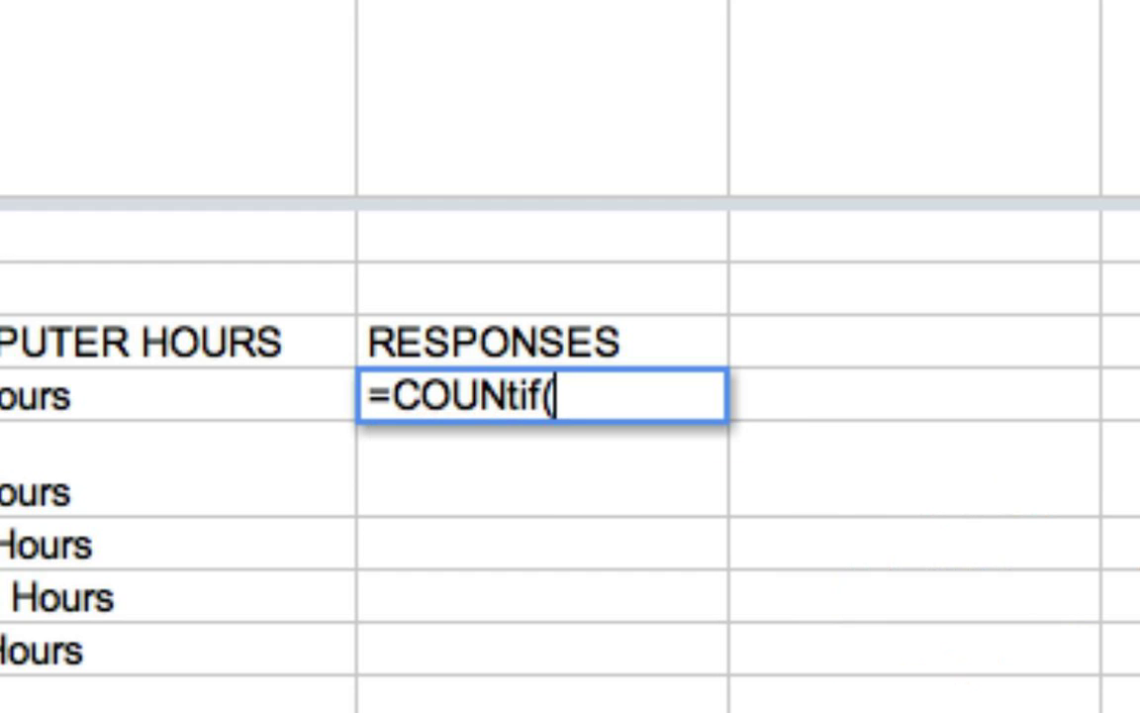
key("BackSpace")
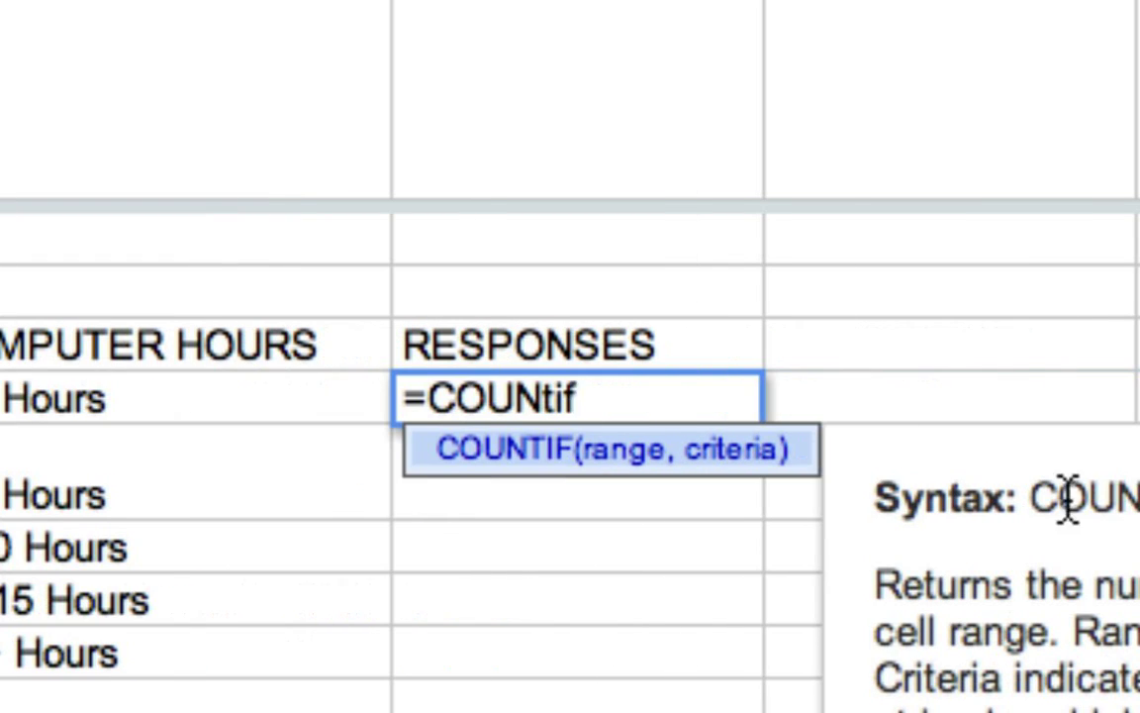
type("(")
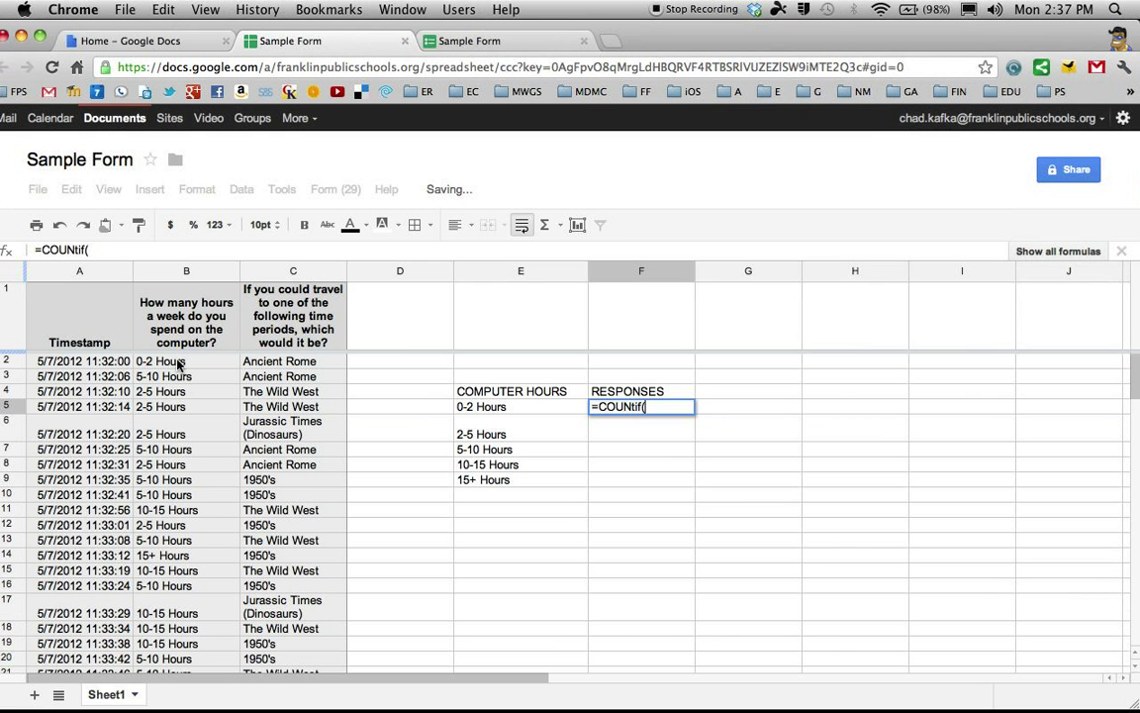
Complete the COUNTIF formula in F5 with range B2:B50 and criterion E5, the 0-2 Hours label
left_click(99, 429)
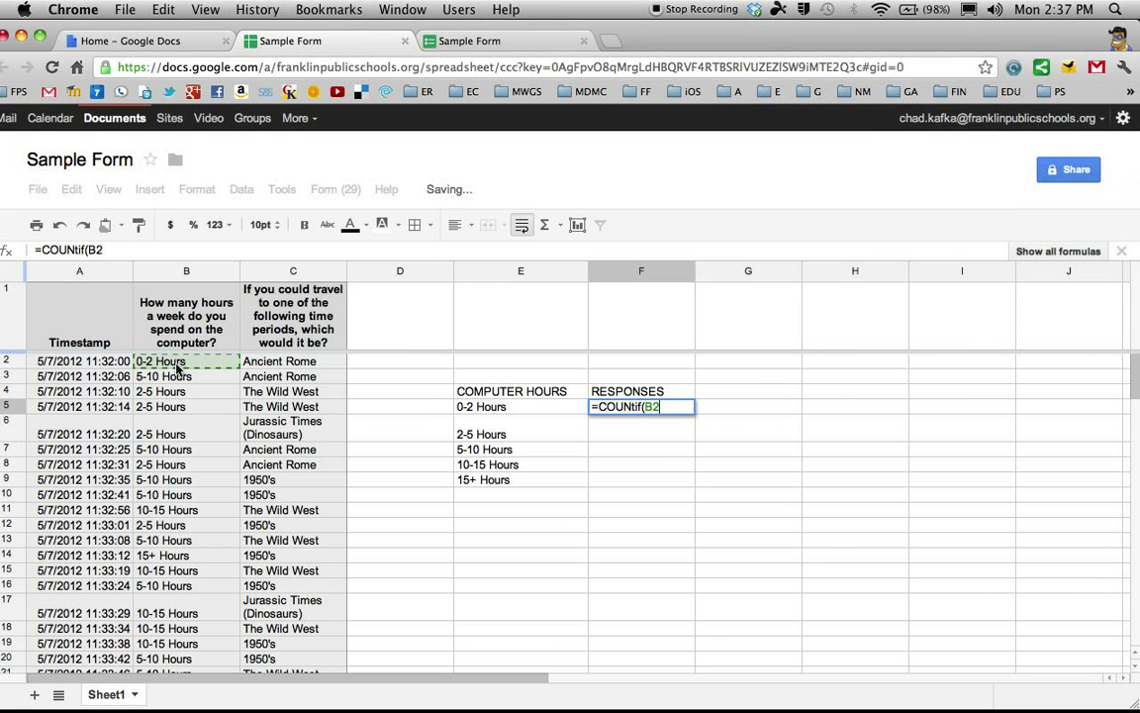
left_click_drag(176, 368, 176, 568)
scroll(176, 568, "up", 5)
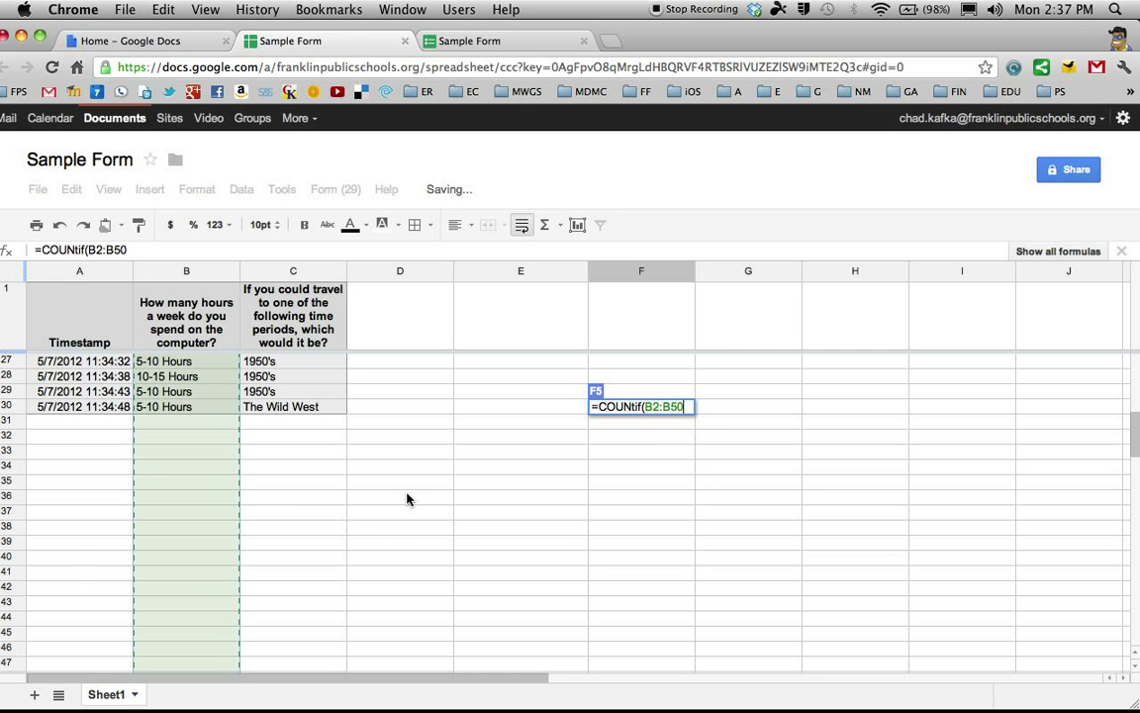
scroll(420, 493, "up", 10)
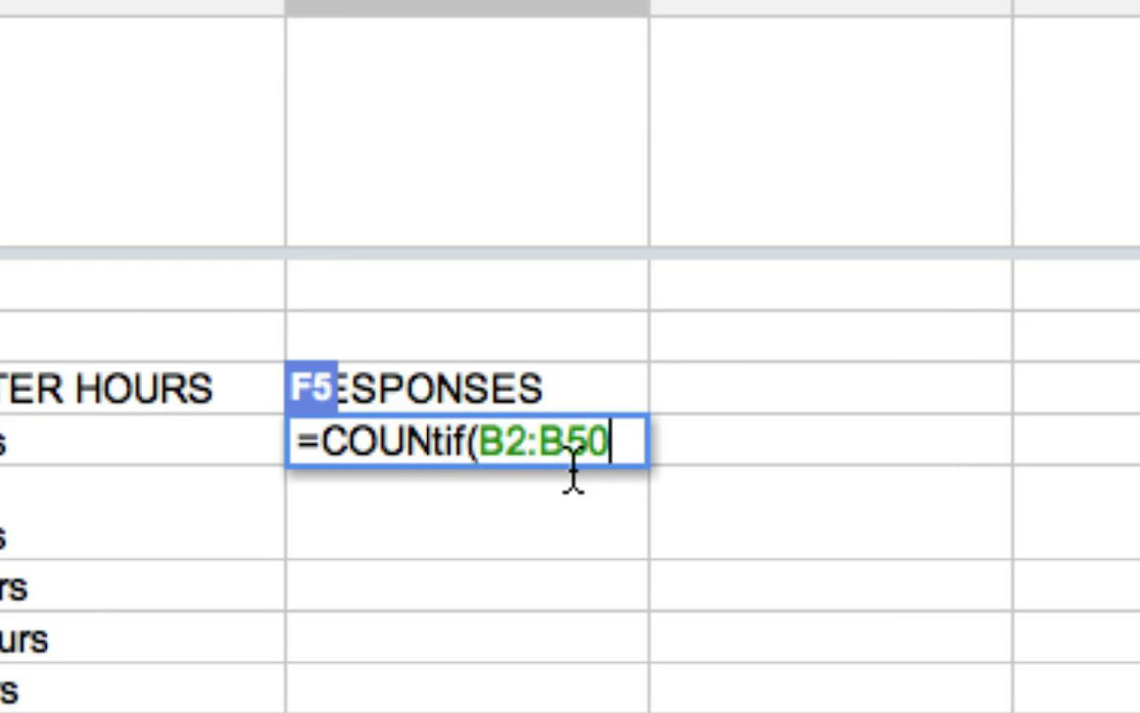
type(",")
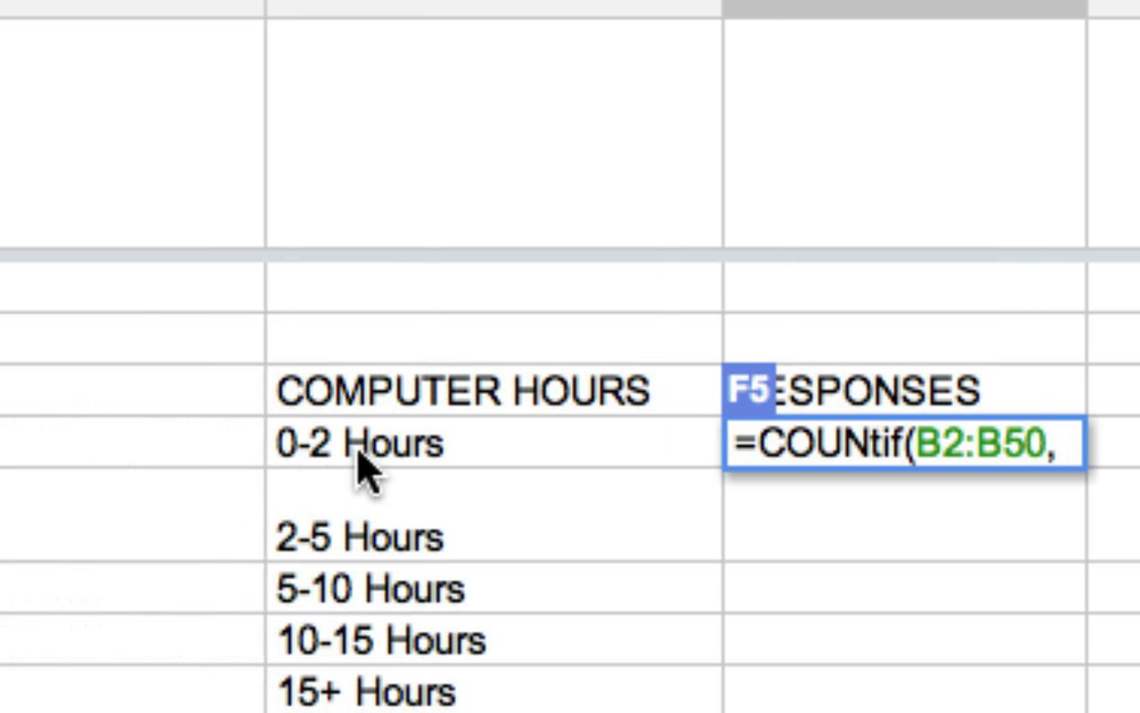
left_click(386, 453)
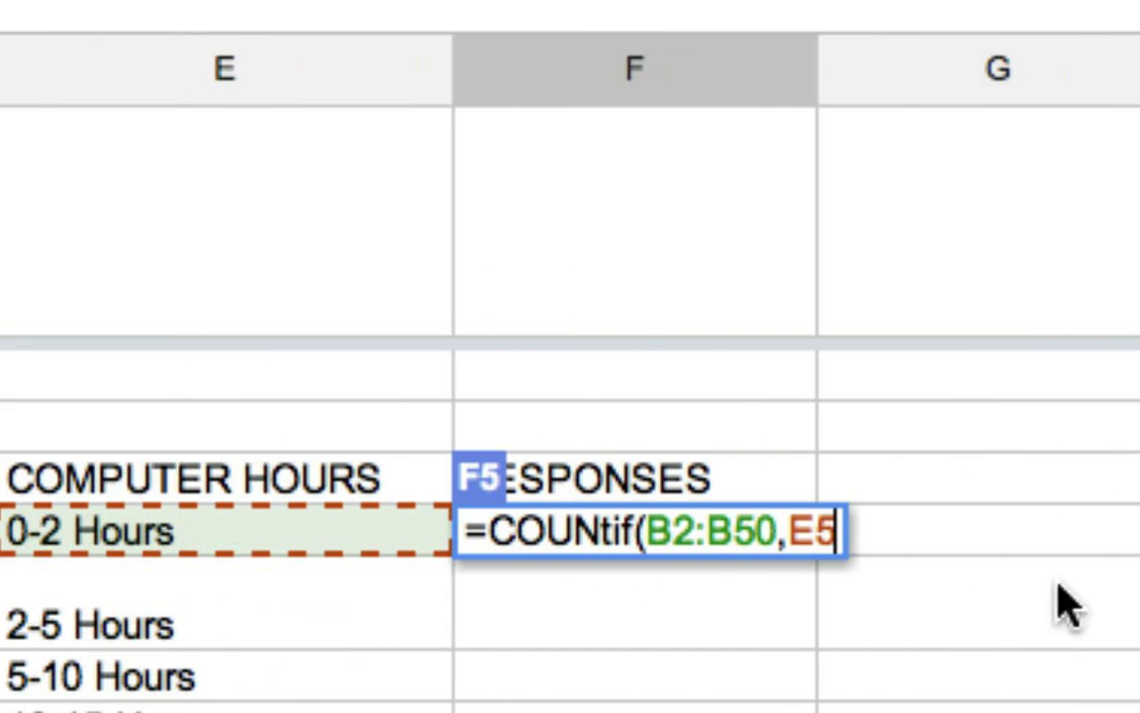
type(")")
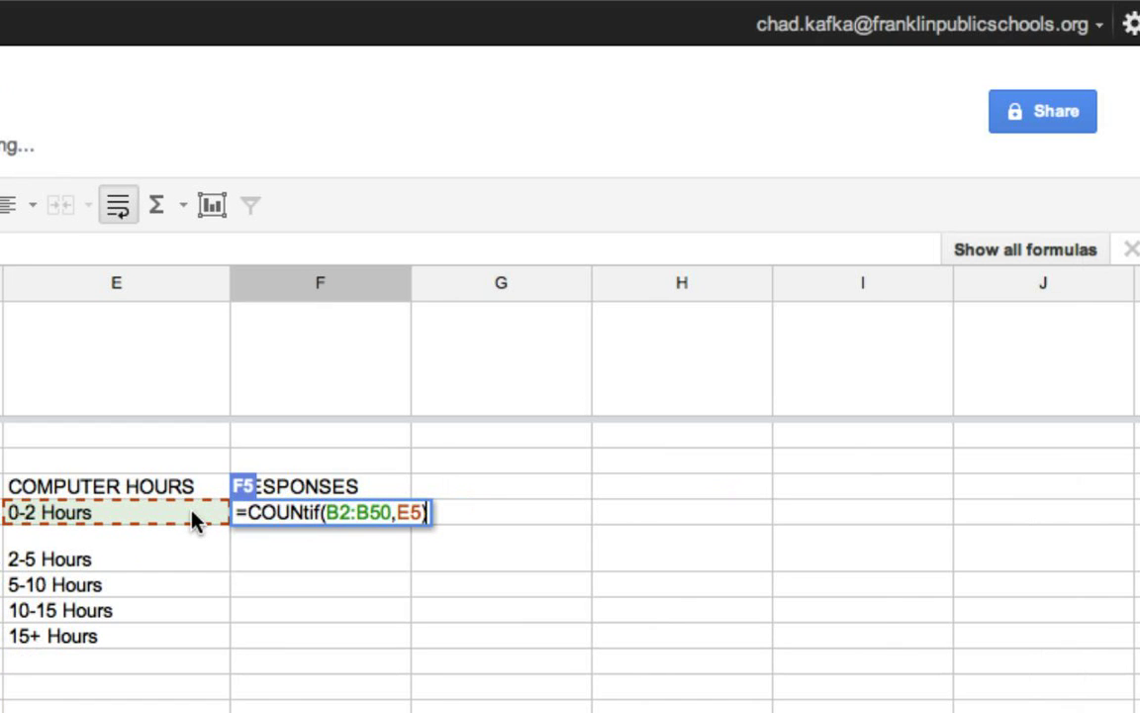
key("Return")
Enter =countif(b2:b50,E6) in F6 to count the 2-5 Hours answers
scroll(331, 510, "down", 1)
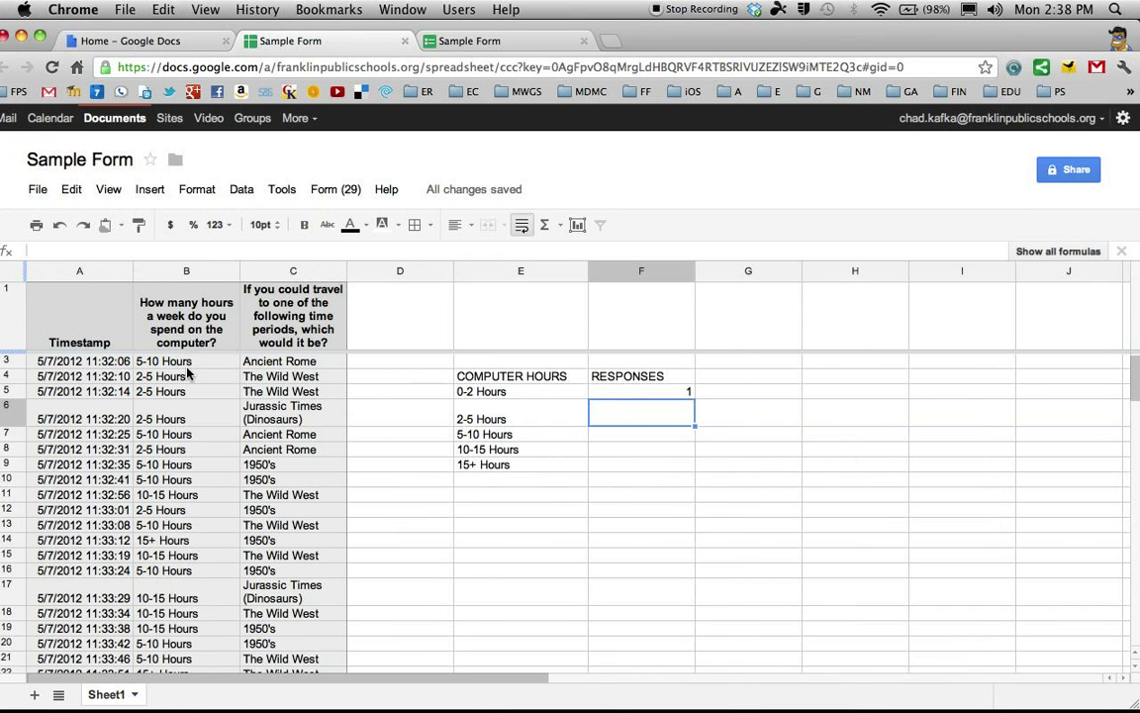
scroll(188, 417, "up", 1)
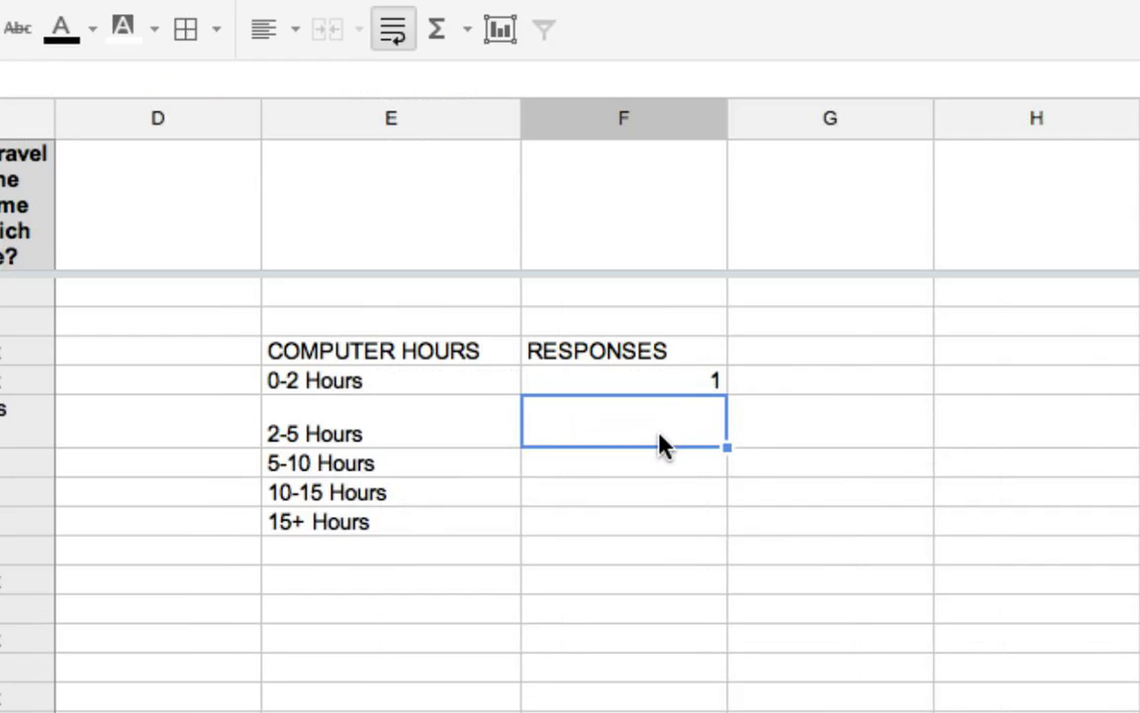
right_click(661, 438)
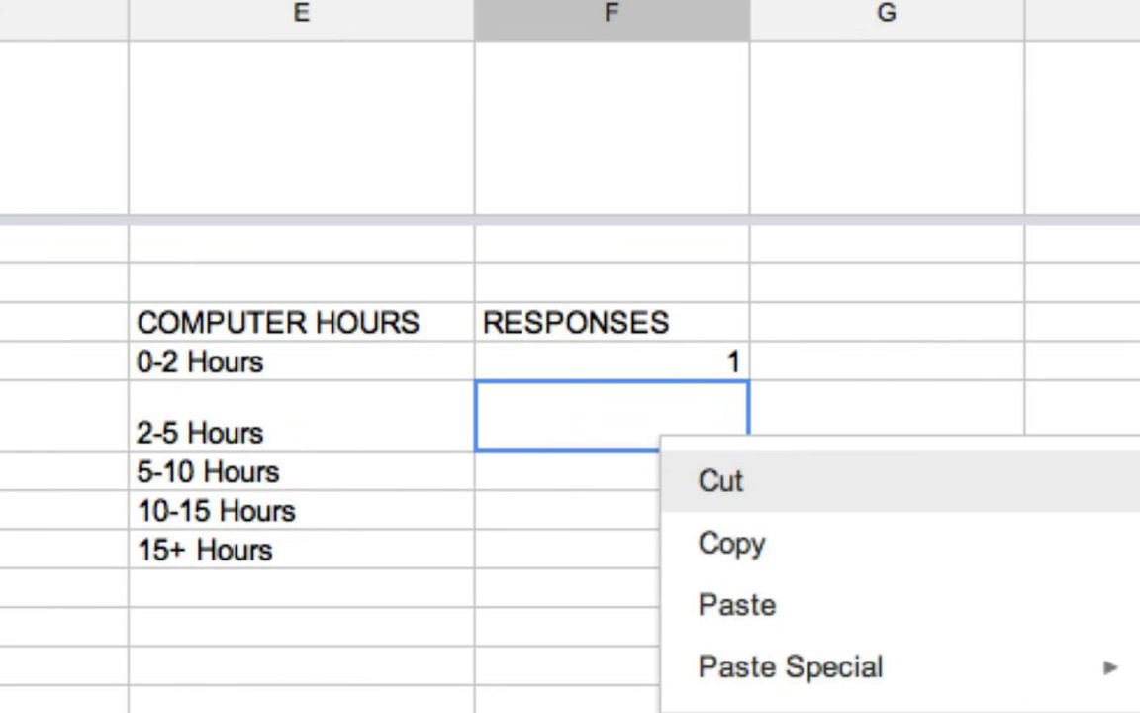
left_click(580, 406)
type("=")
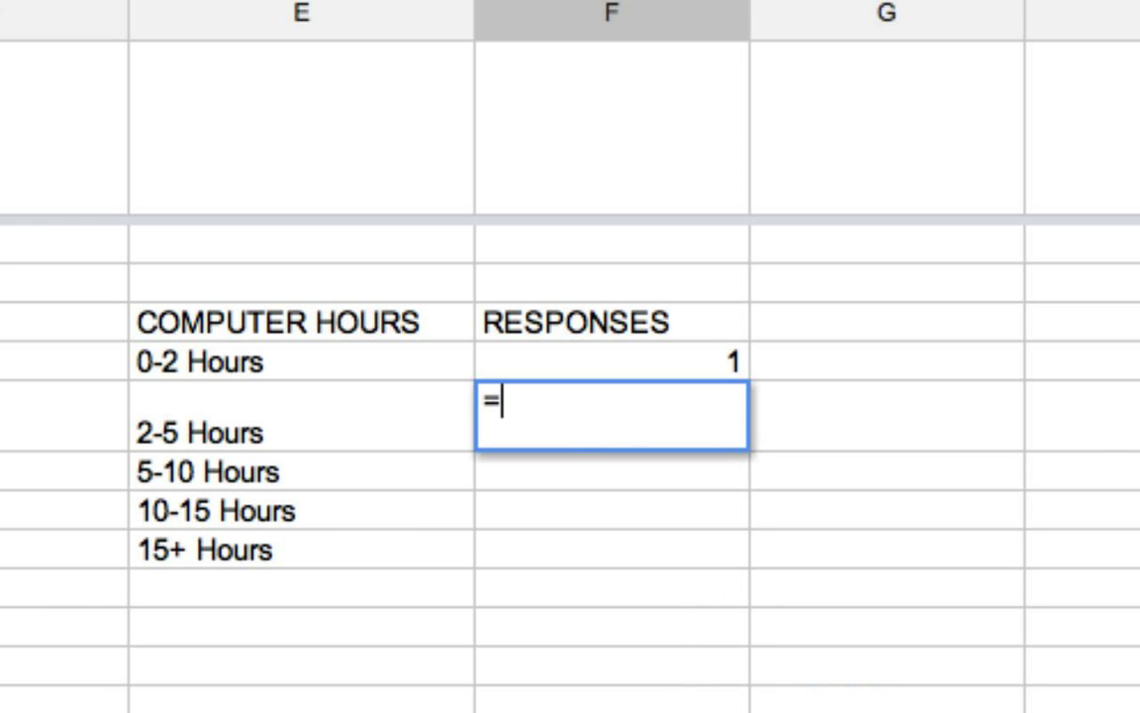
type("countif(")
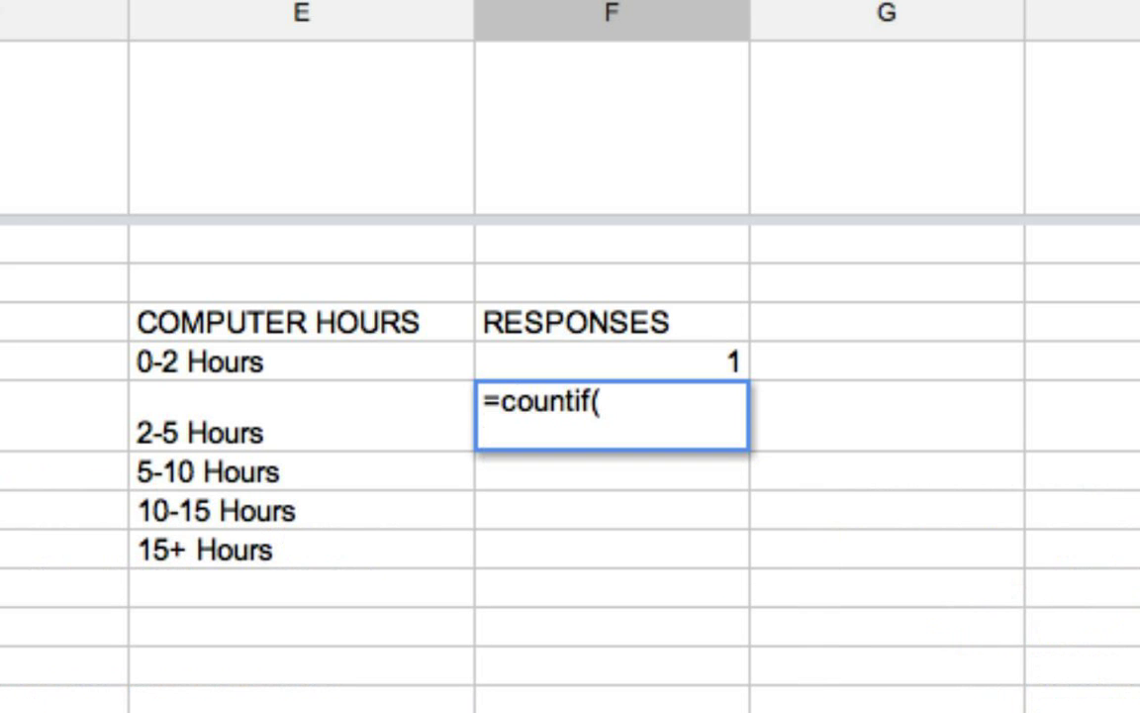
type("b2:b5")
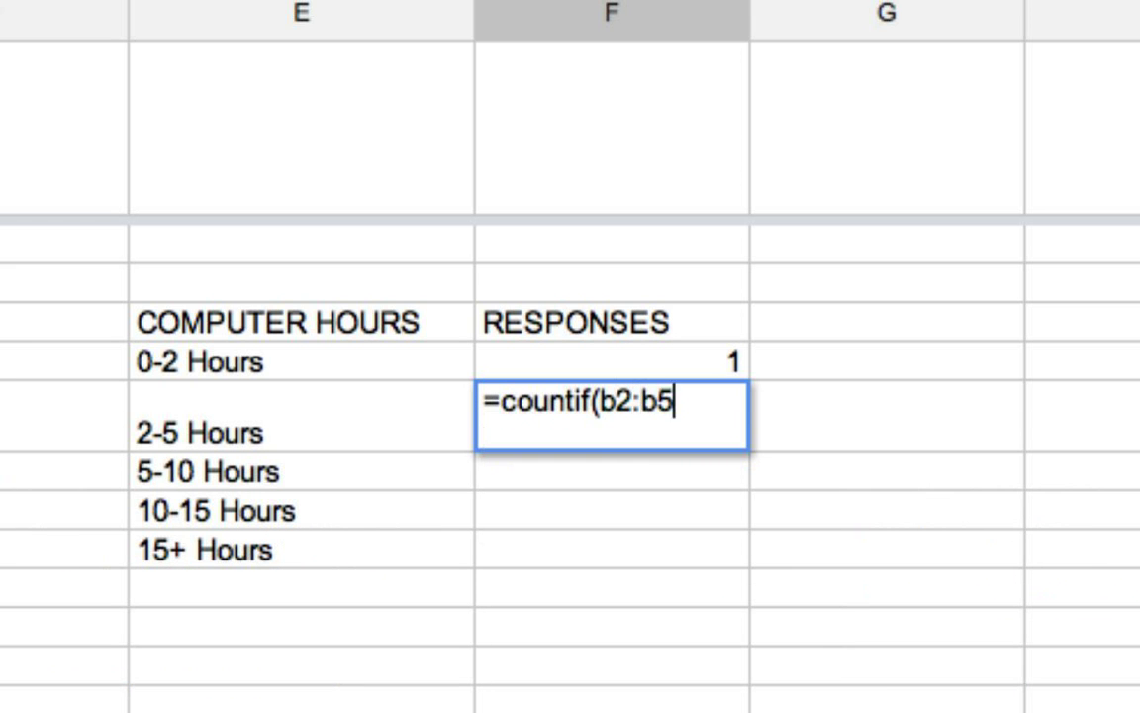
type("0,")
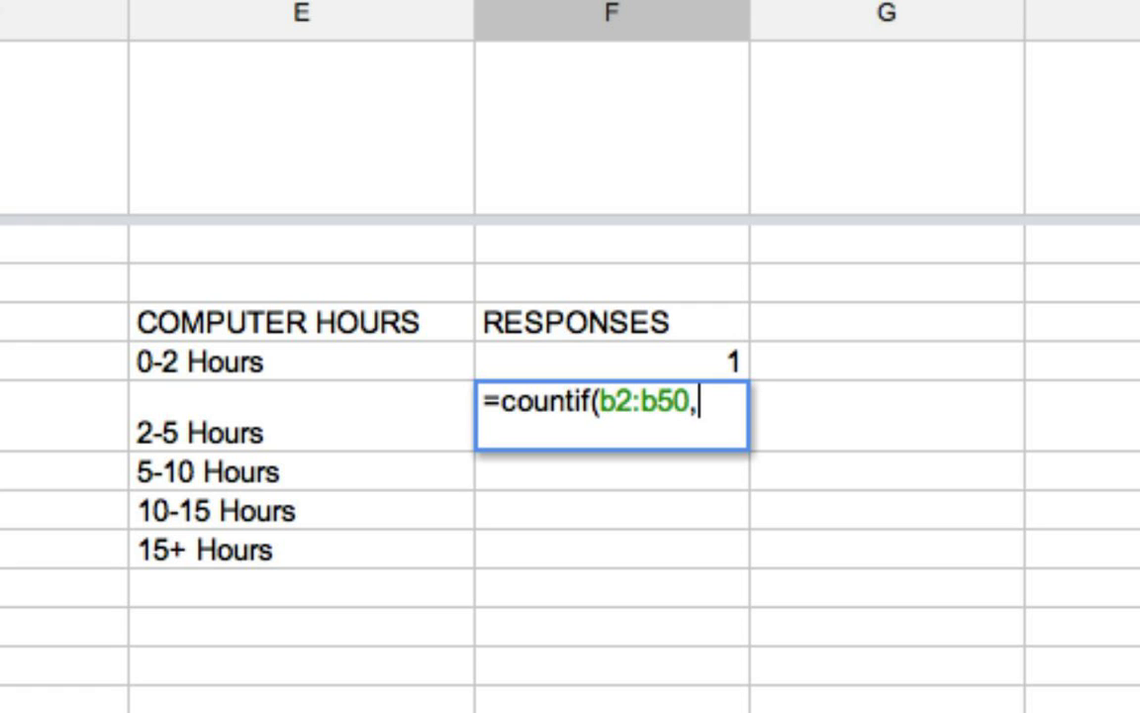
left_click(411, 426)
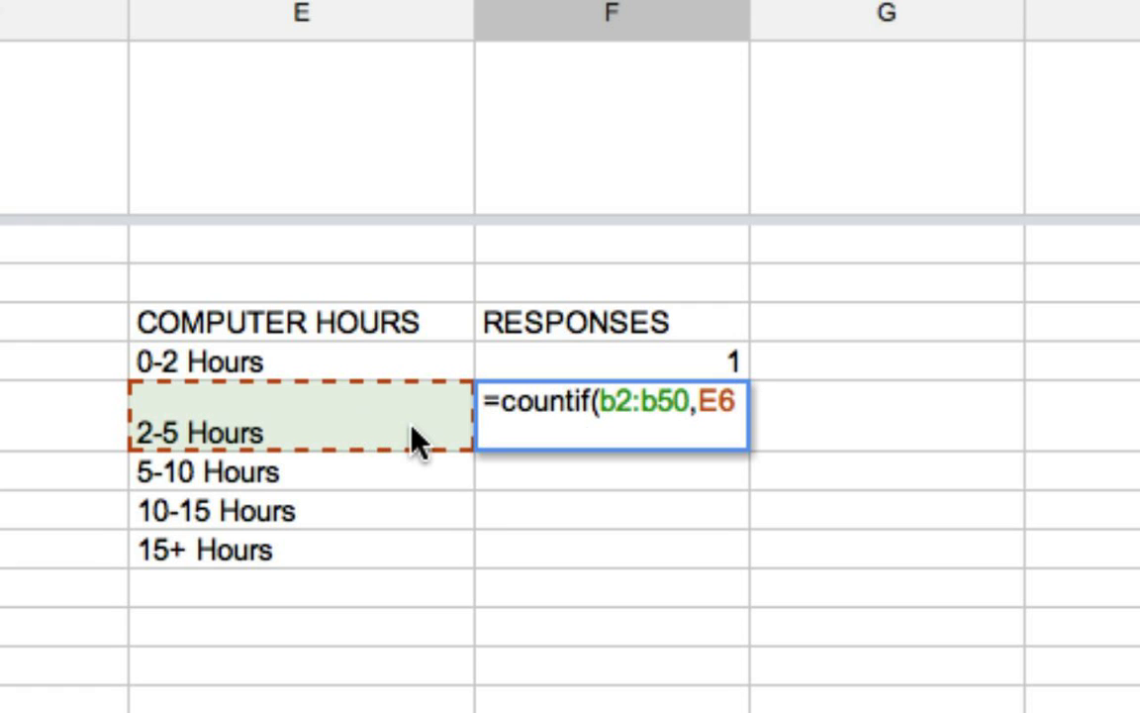
type(")")
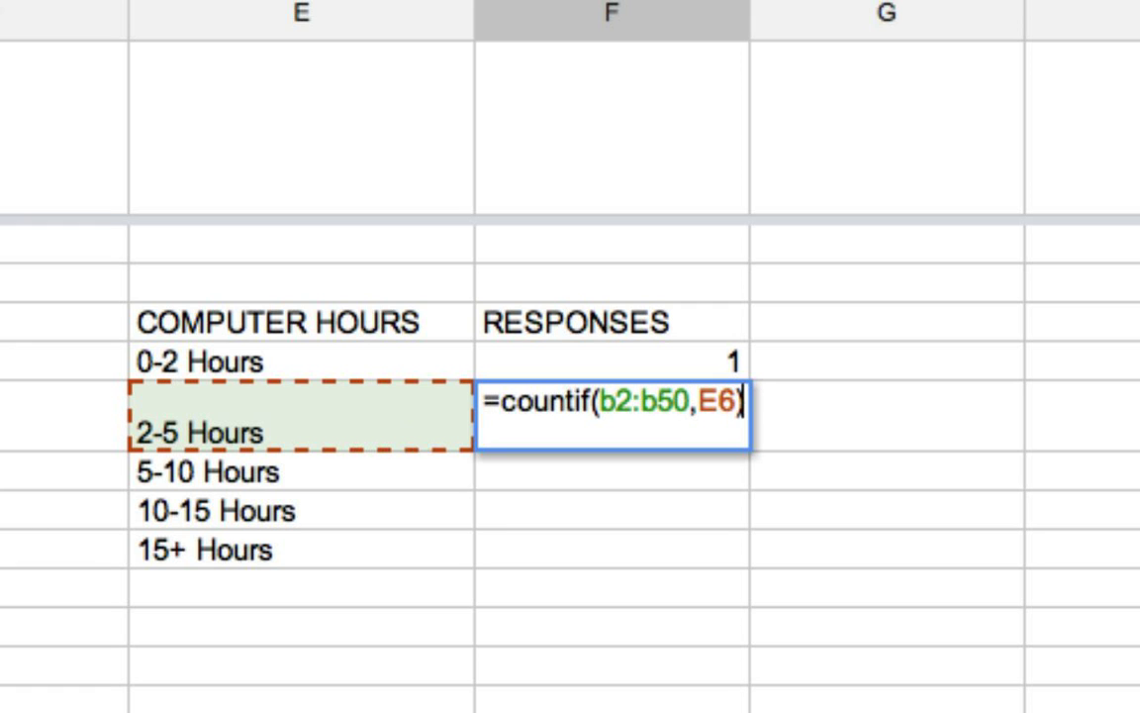
key("Return")
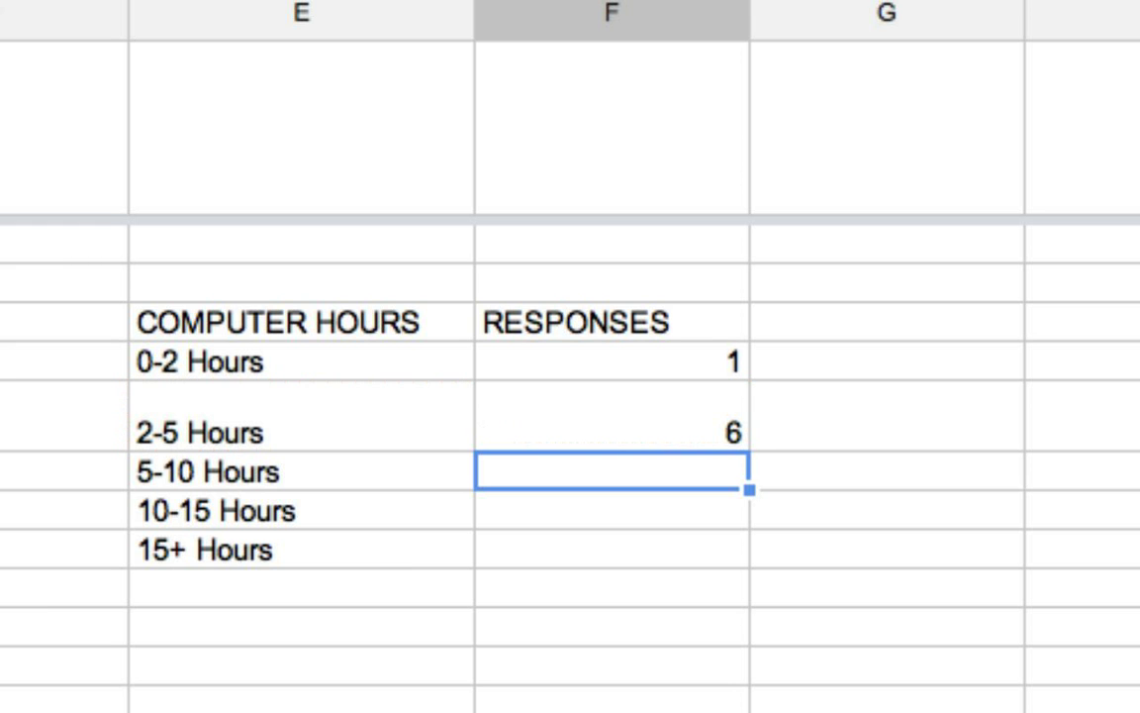
Enter =countif(b2:b50,E7) in F7 to count the 5-10 Hours answers
type("=countif")
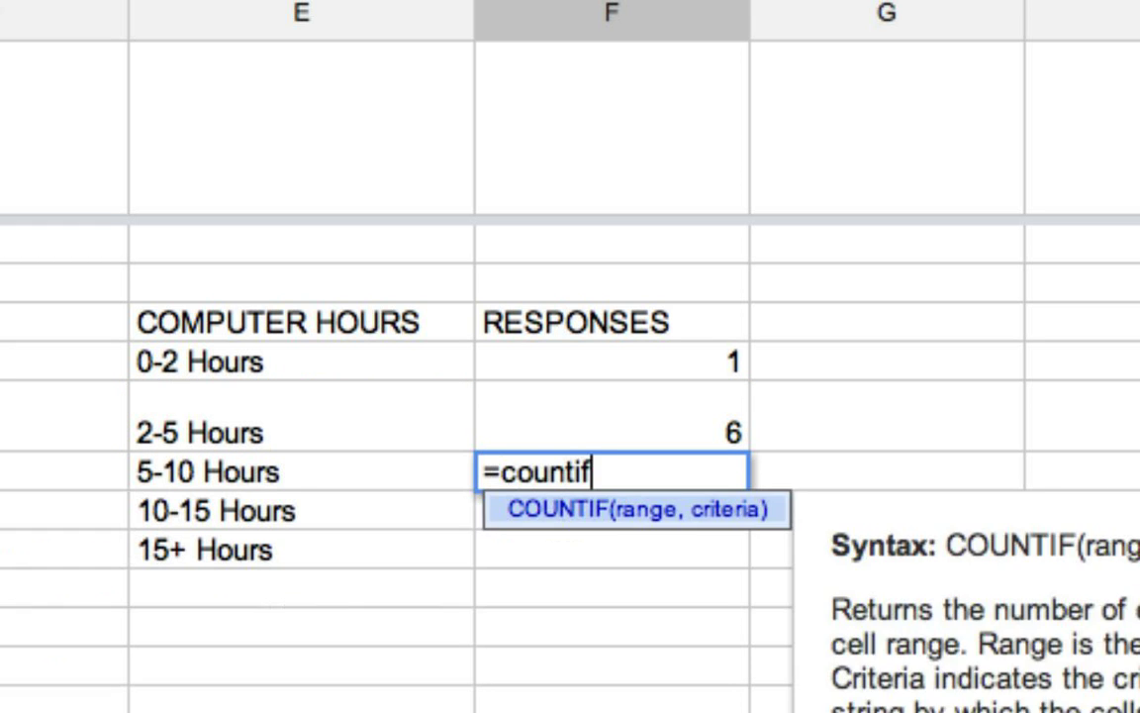
type("(b2:b")
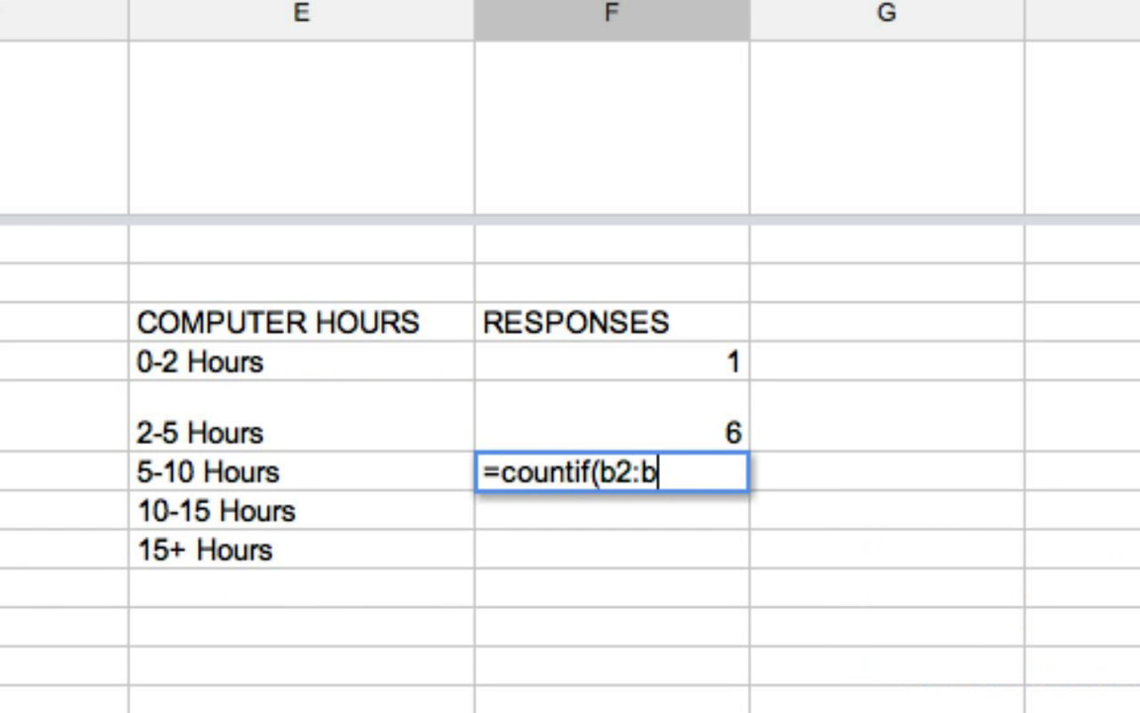
type("50")
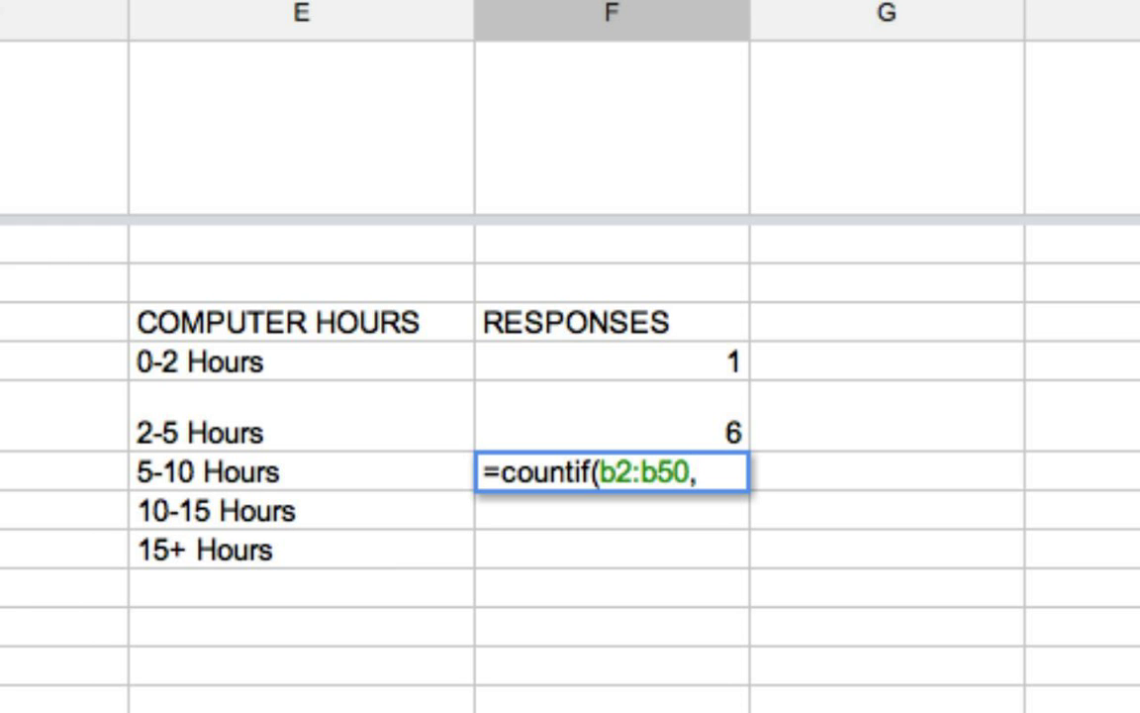
type(",")
left_click(358, 471)
type(")")
key("Return")
Enter =countif(b2:b50,E8) in F8 to count the 10-15 Hours answers
type("=count")
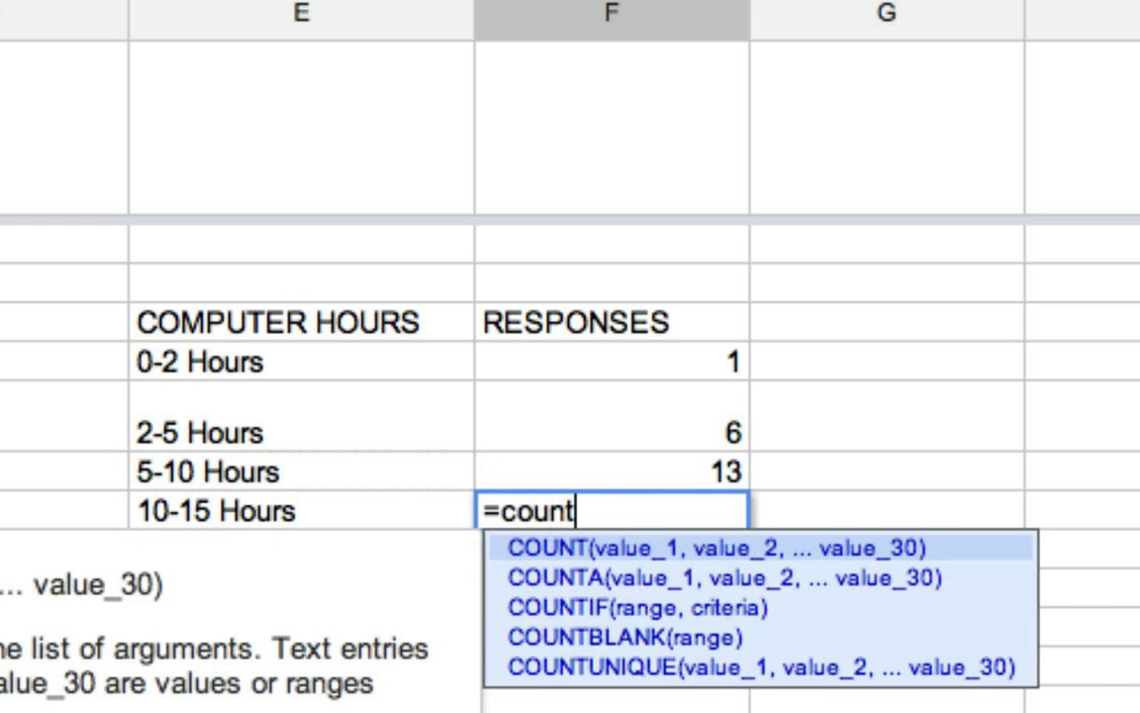
type("if(b2:b50)")
key("BackSpace")
type(",")
left_click(323, 510)
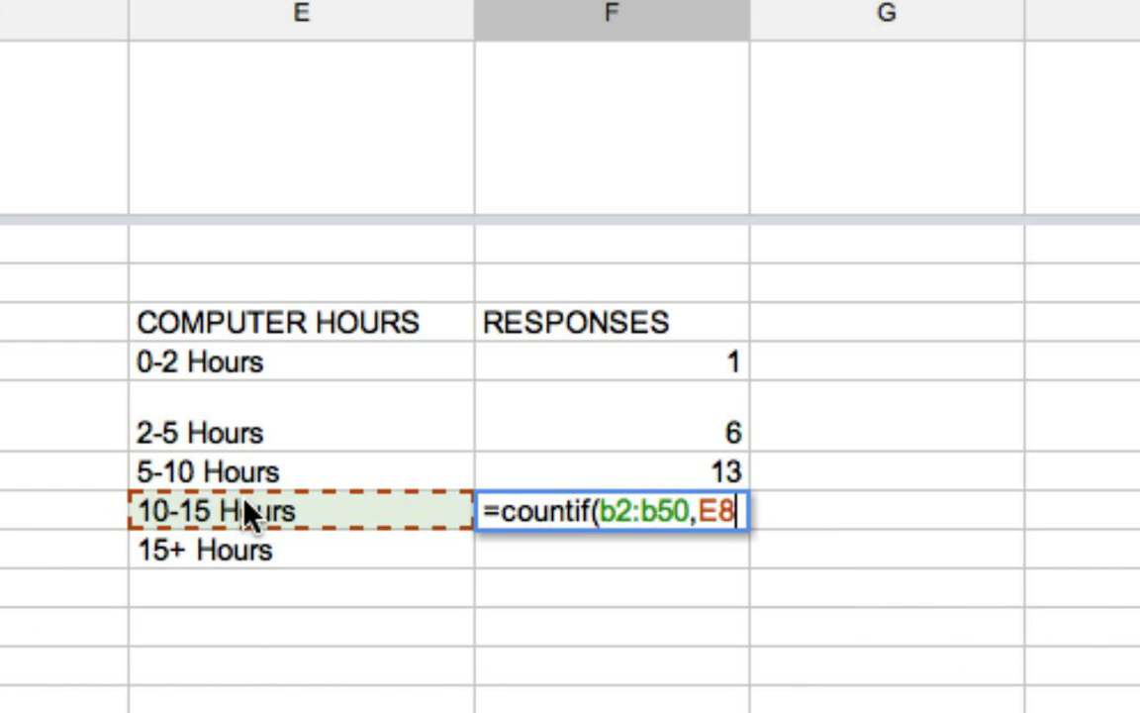
type(")")
key("Return")
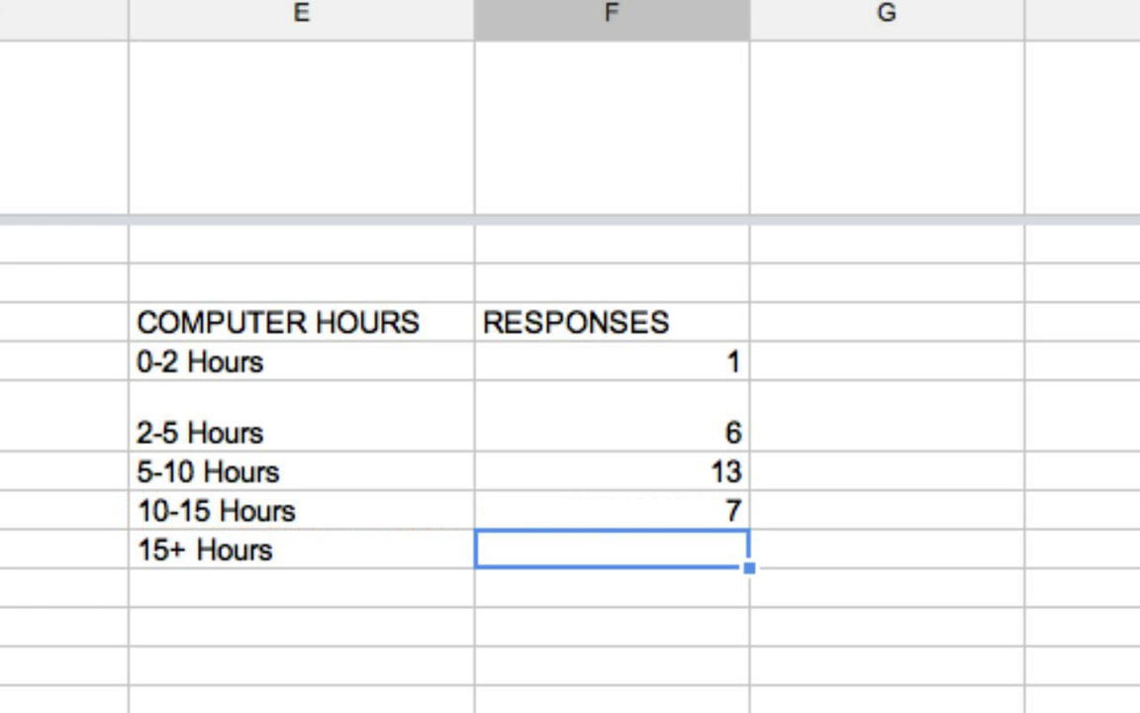
Enter =countif(b2:b50,E9) in F9 to count the 15+ Hours answers
type("=c")
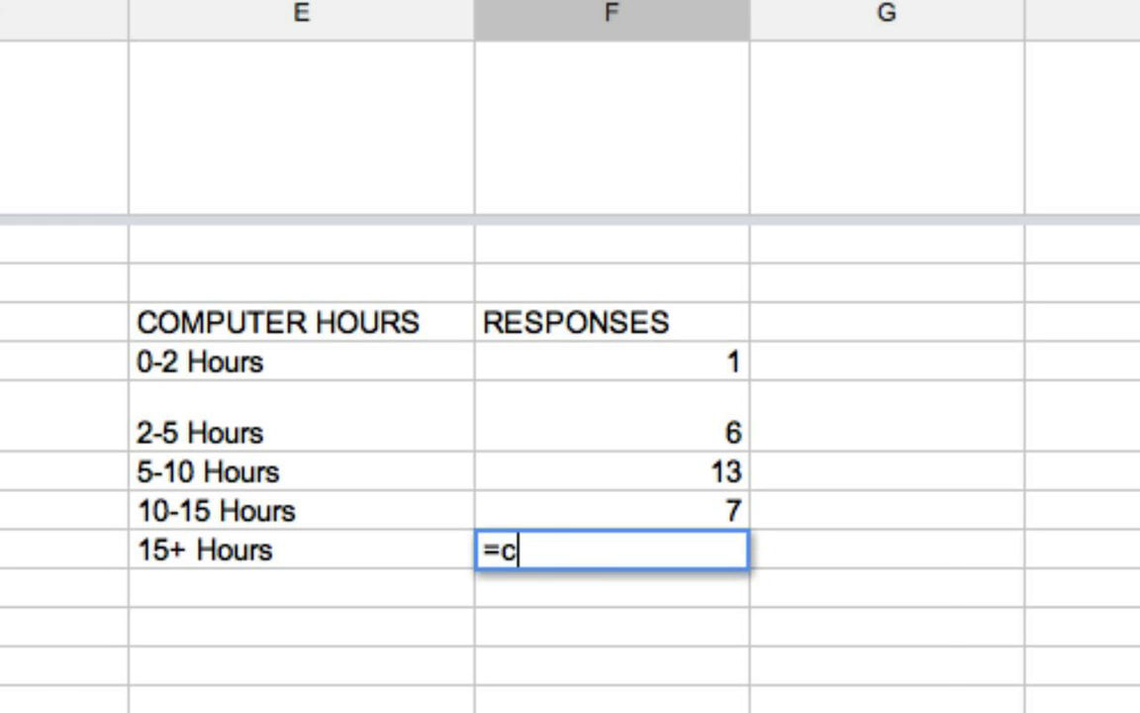
type("ountif(")
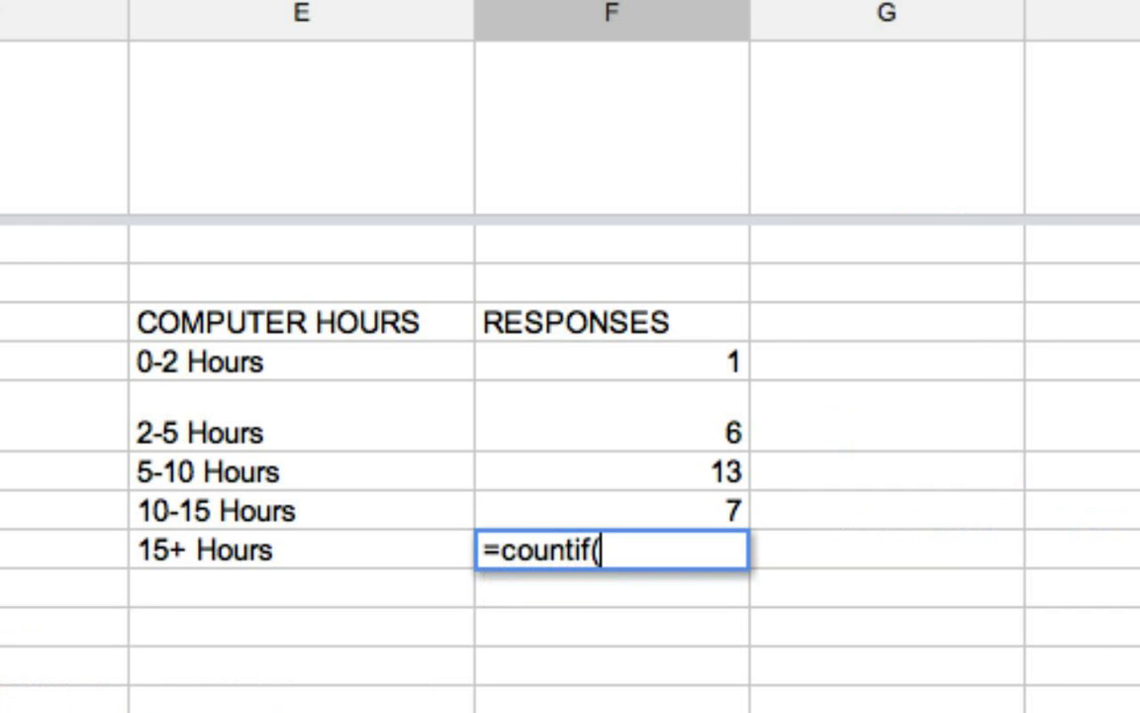
type("b2:b50,")
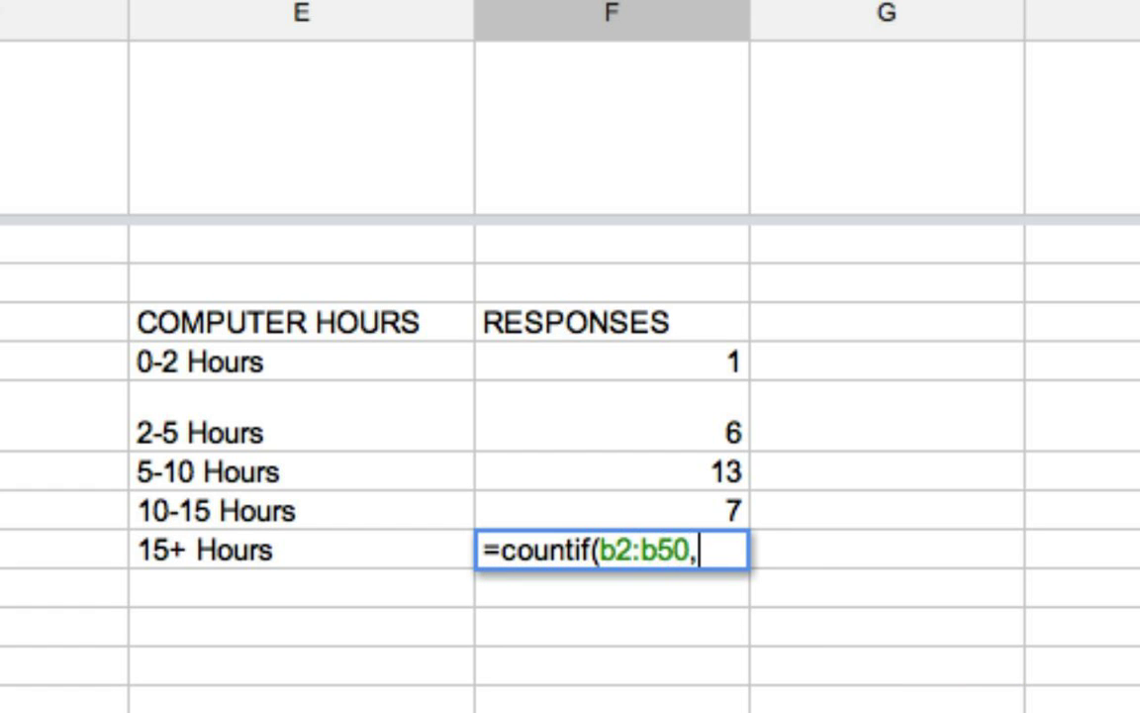
left_click(217, 551)
type(")")
key("Return")
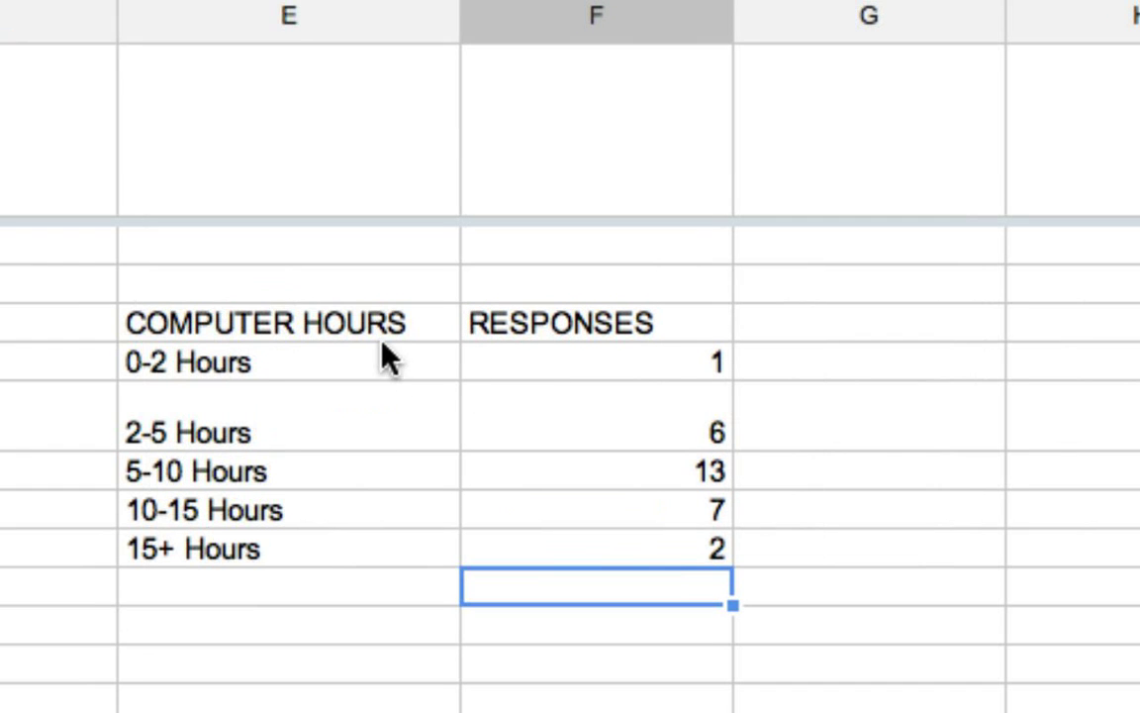
Open the chart editor for the computer-hours summary table in E4:F9, headings included
left_click(374, 331)
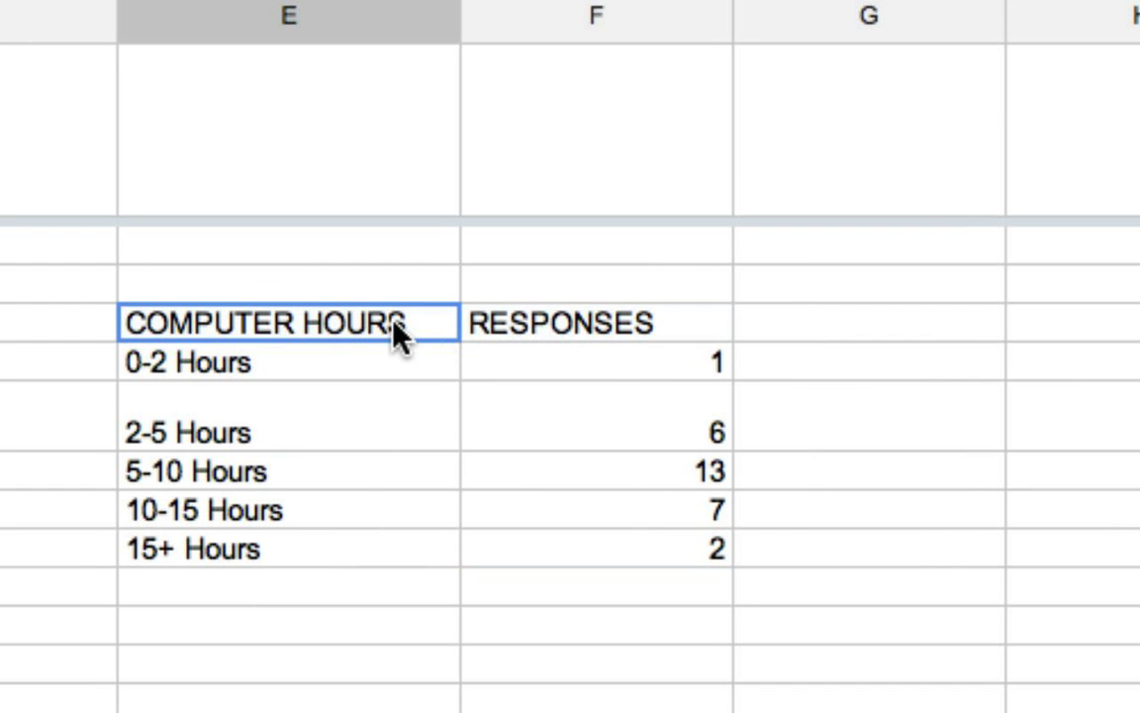
left_click_drag(453, 334, 621, 565)
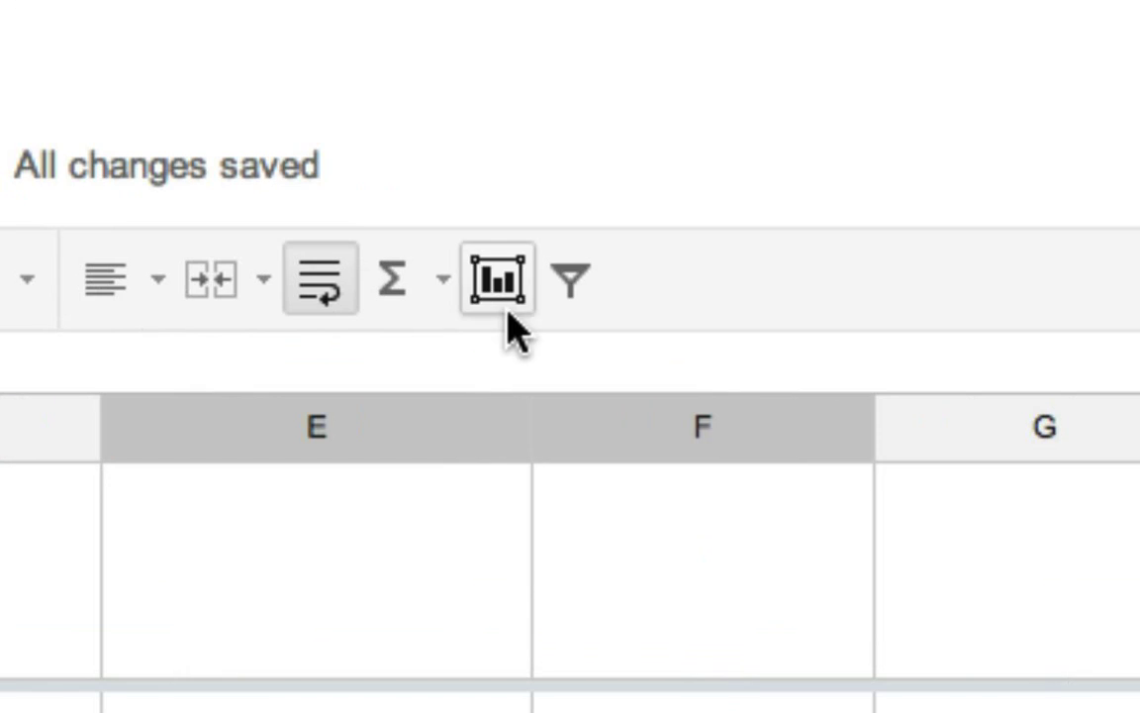
left_click(504, 312)
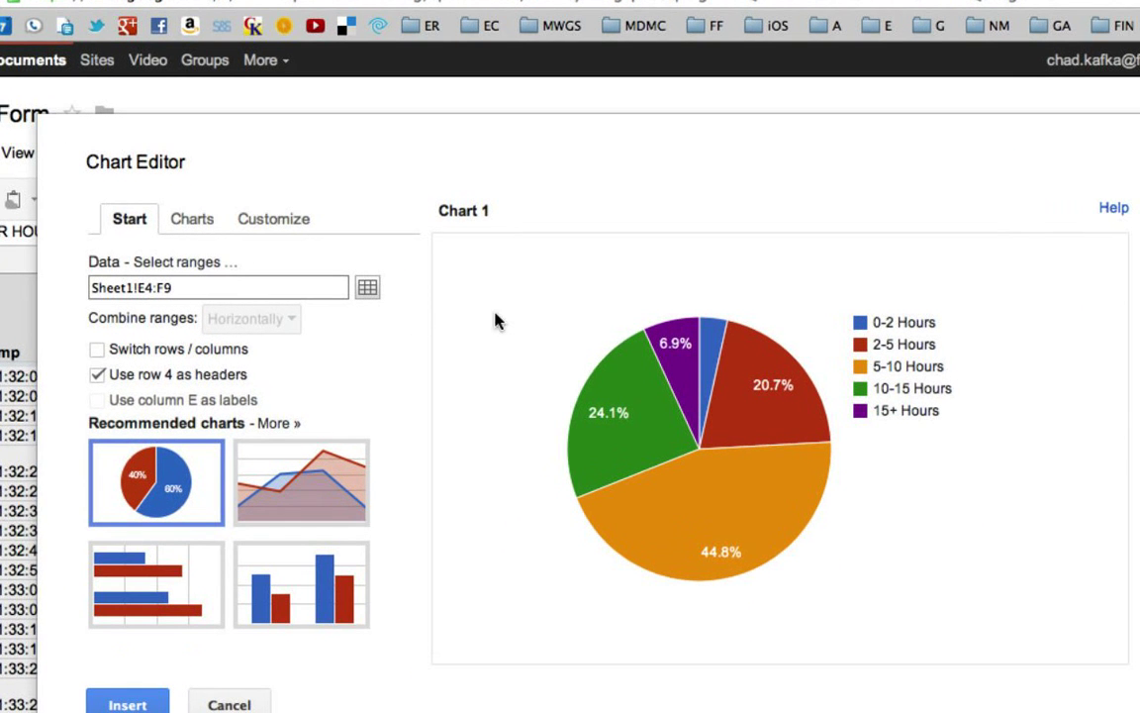
mouse_move(632, 373)
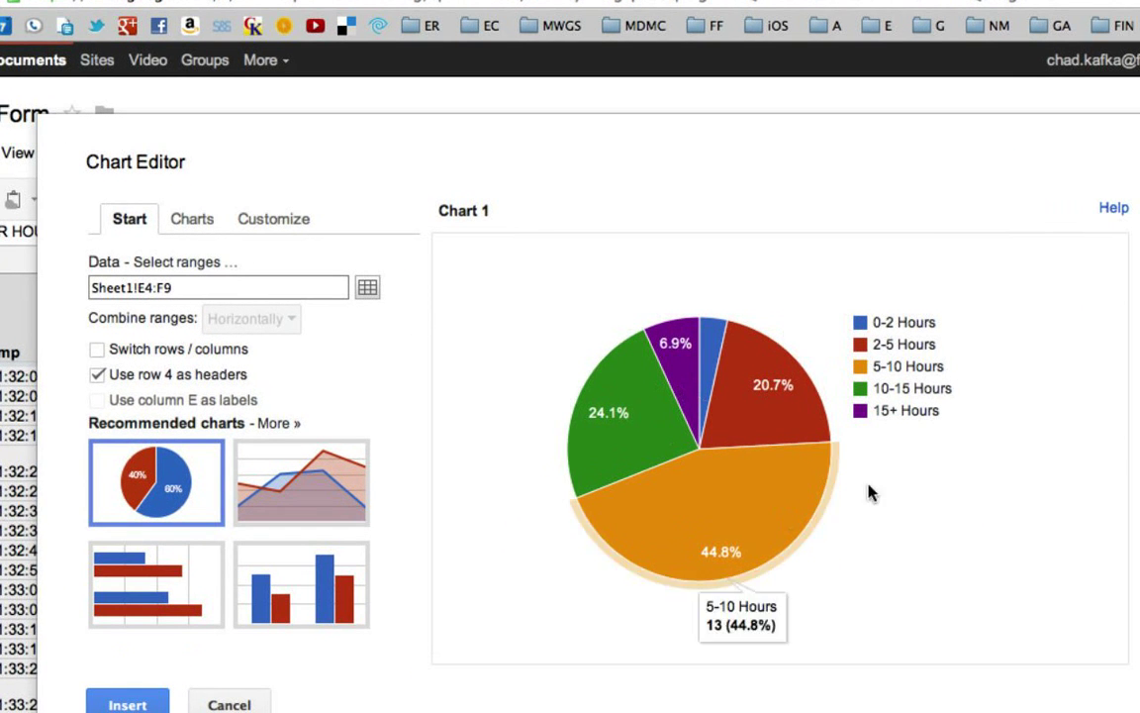
Browse the bar, column and area chart types, and choose the 3D pie chart for the computer-hours summary
left_click(192, 220)
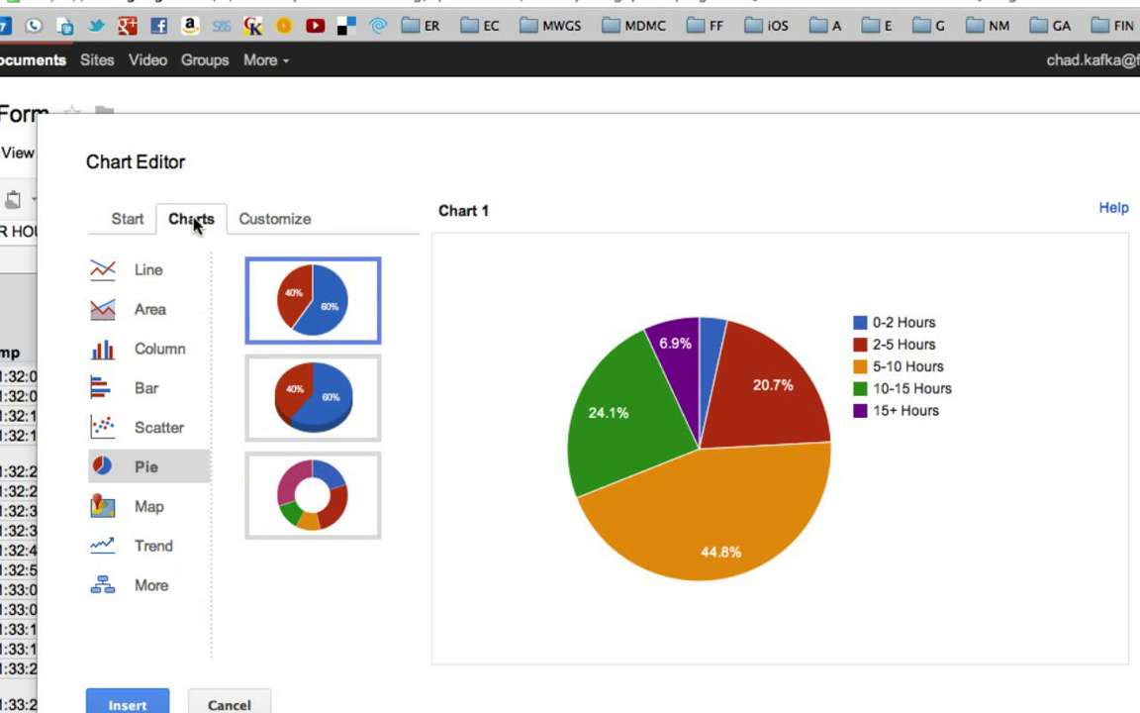
left_click(153, 388)
left_click(153, 348)
left_click(150, 312)
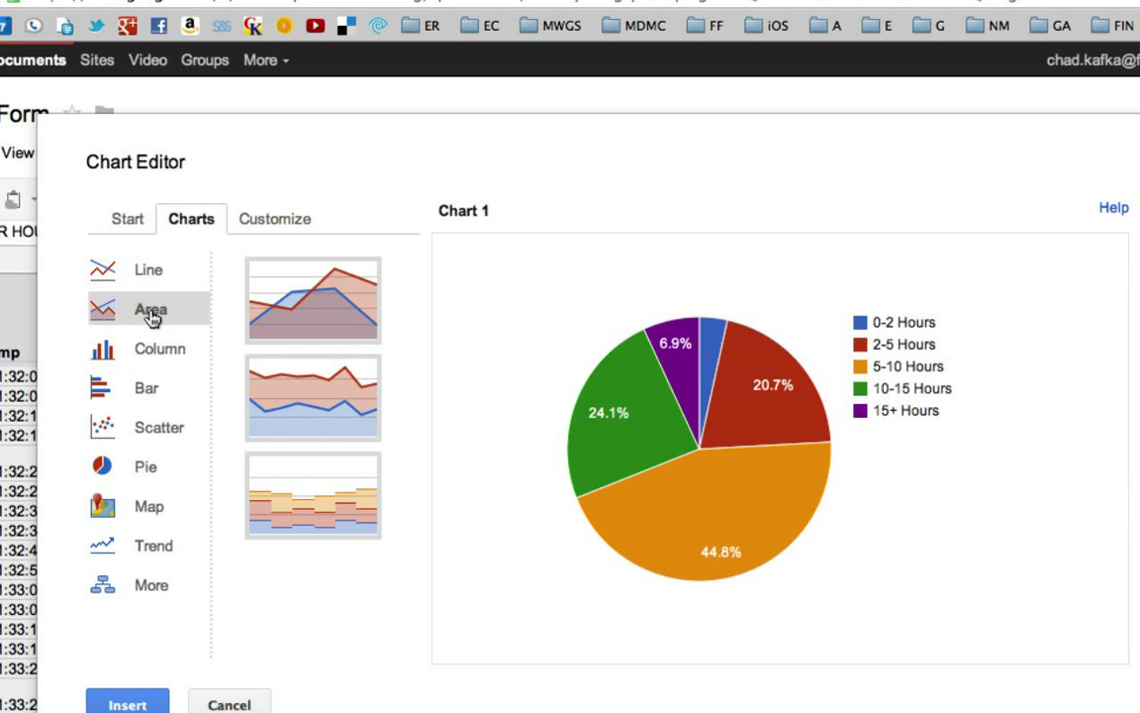
left_click(148, 467)
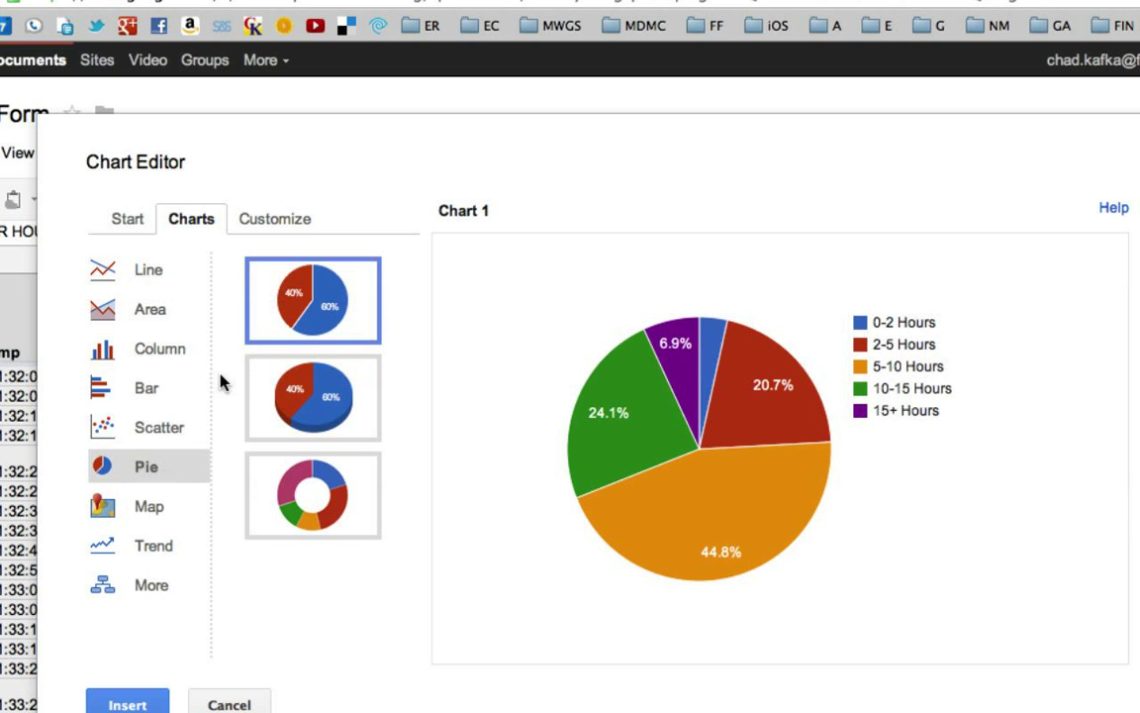
left_click(337, 392)
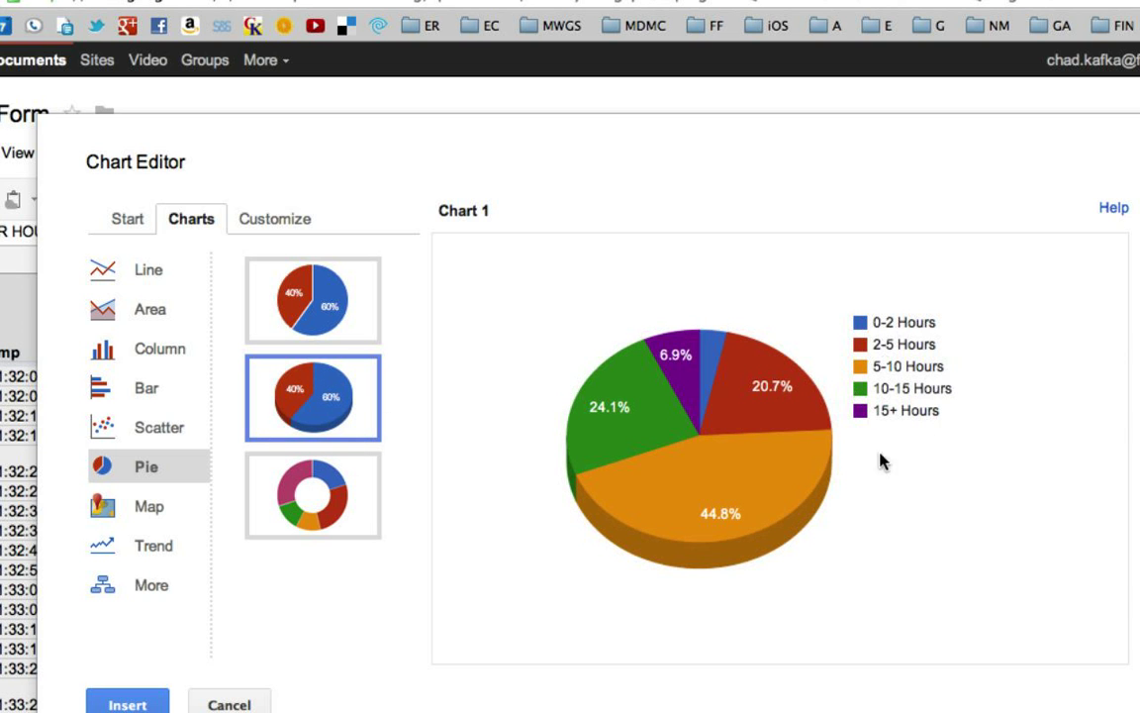
Title the pie chart "Number Of Hours On The Computer" and set the title's font size to 14px
left_click(275, 221)
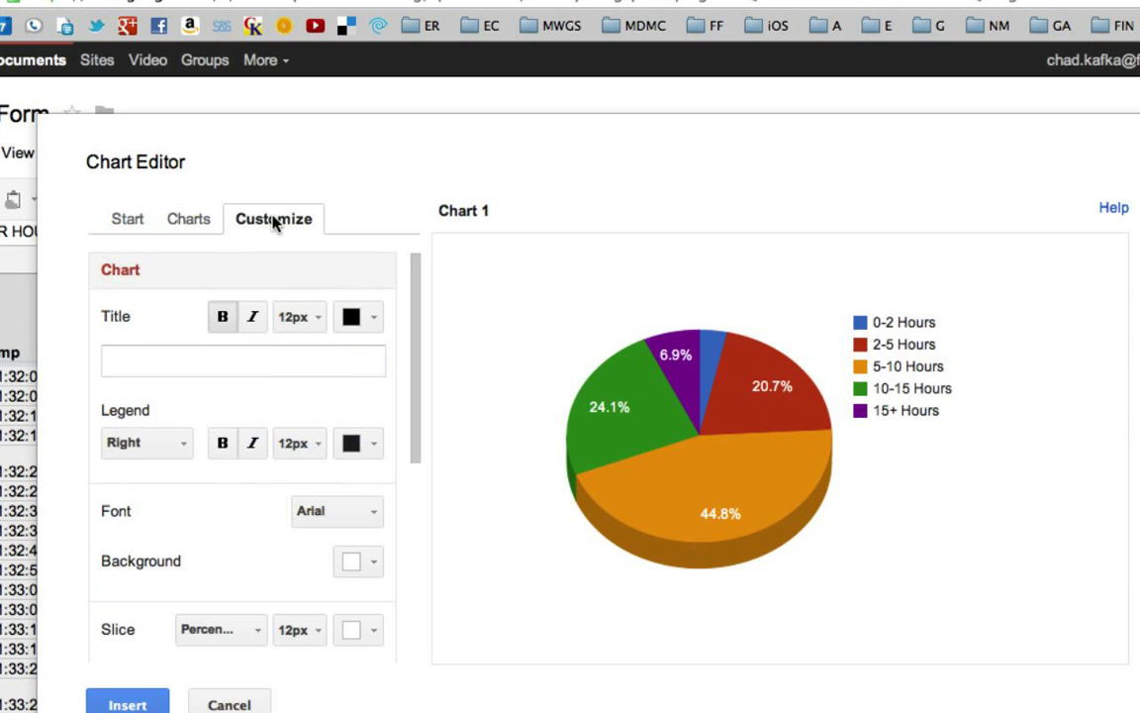
left_click(208, 358)
type("Number Of Hours On The Computer")
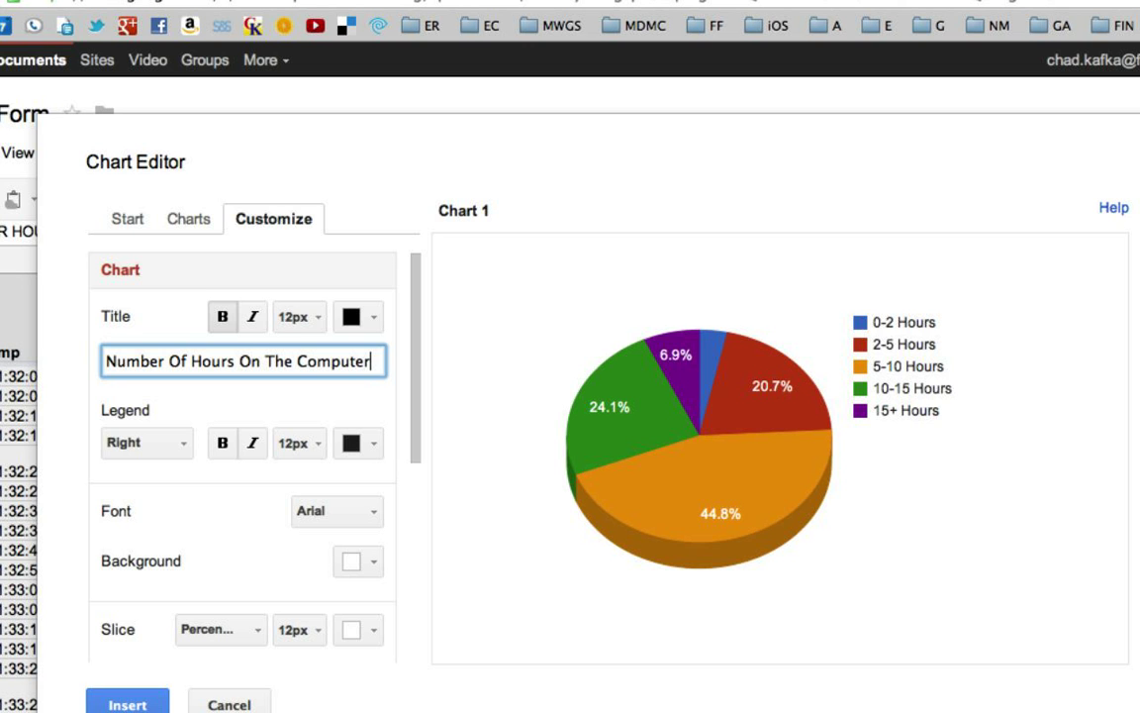
left_click(319, 316)
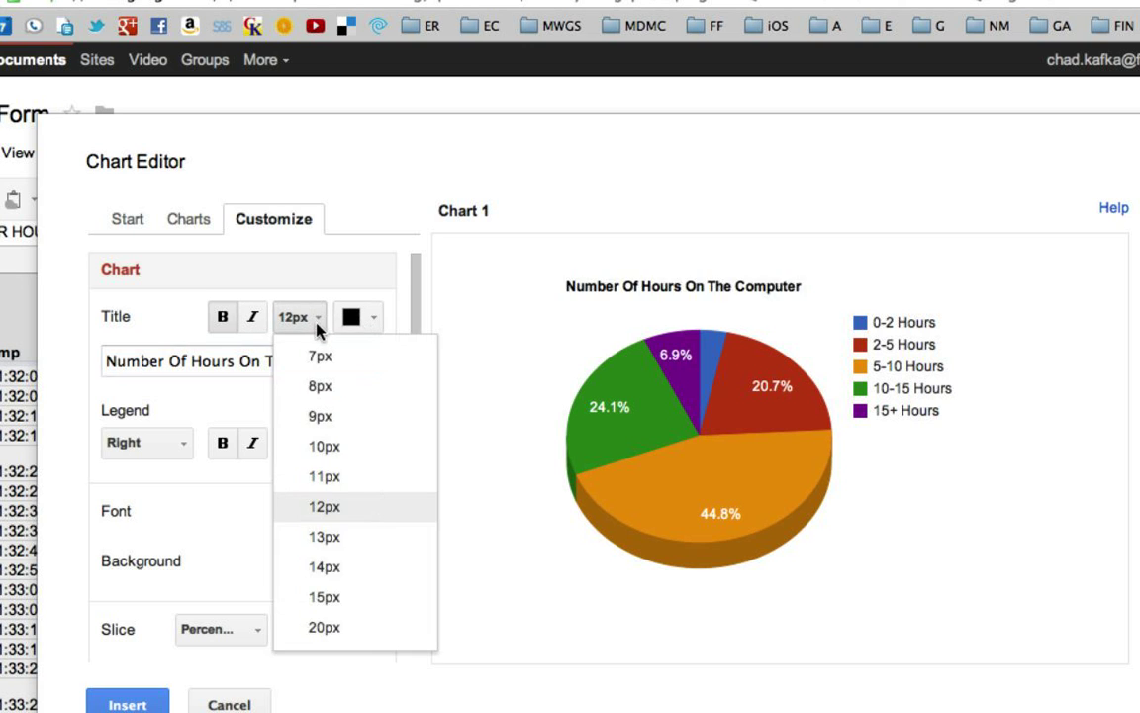
left_click(353, 578)
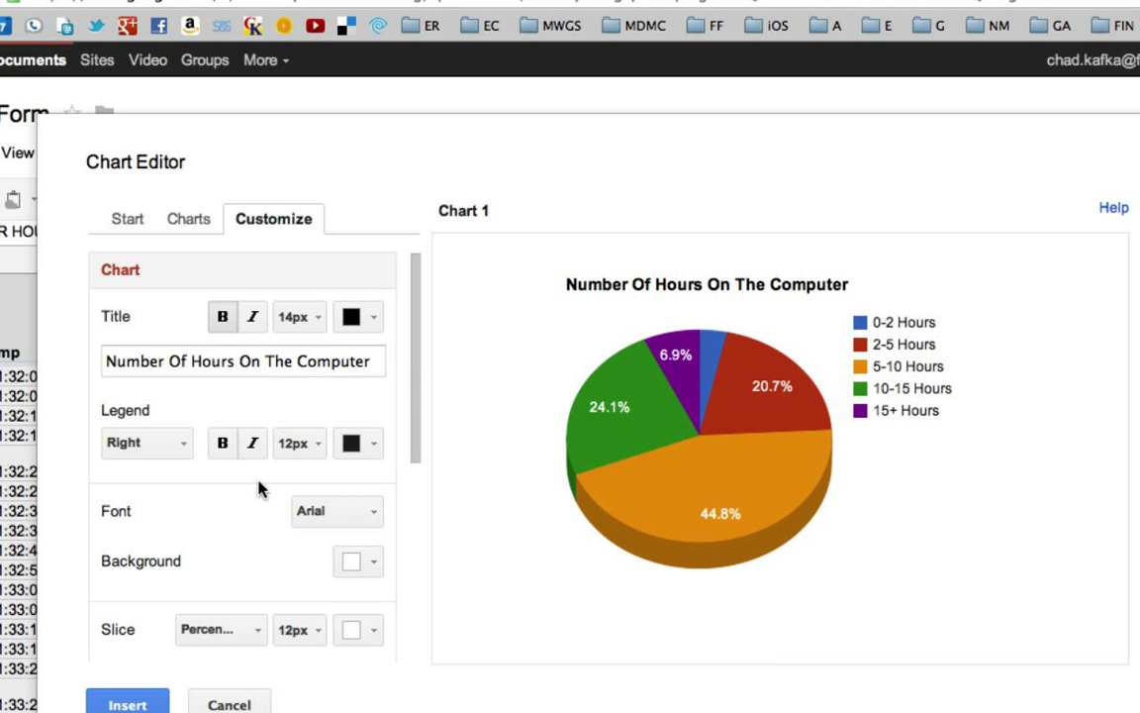
Turn the pie chart's 3D feature off and back on
scroll(278, 538, "down", 5)
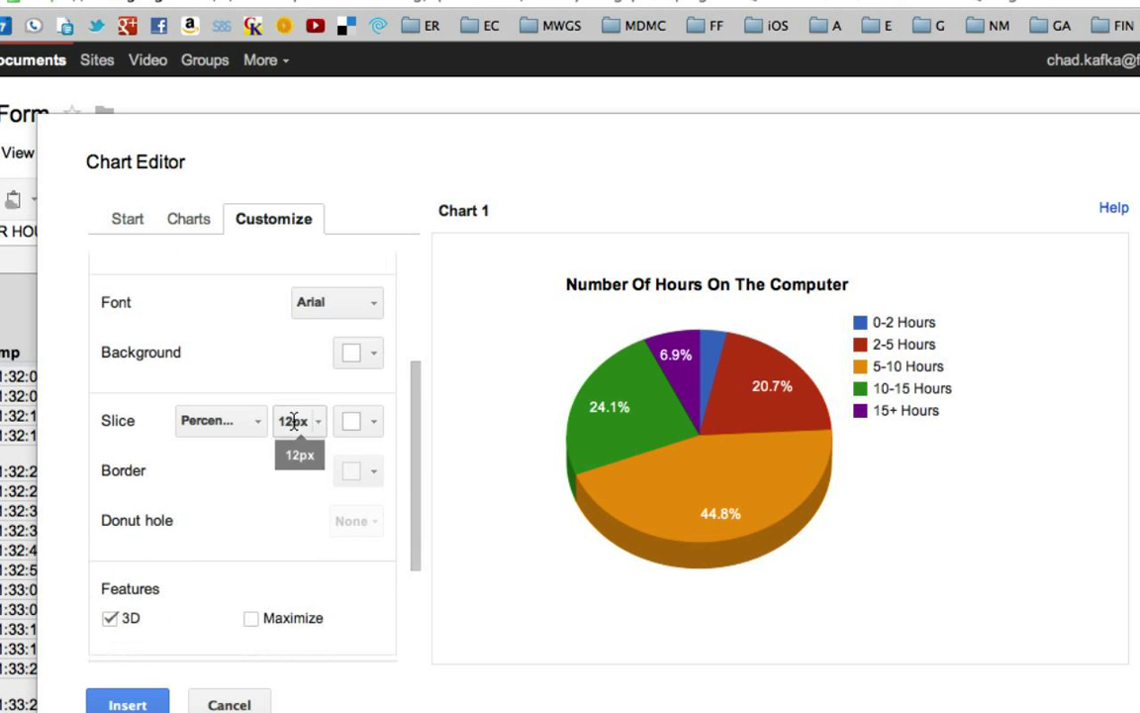
scroll(297, 424, "down", 2)
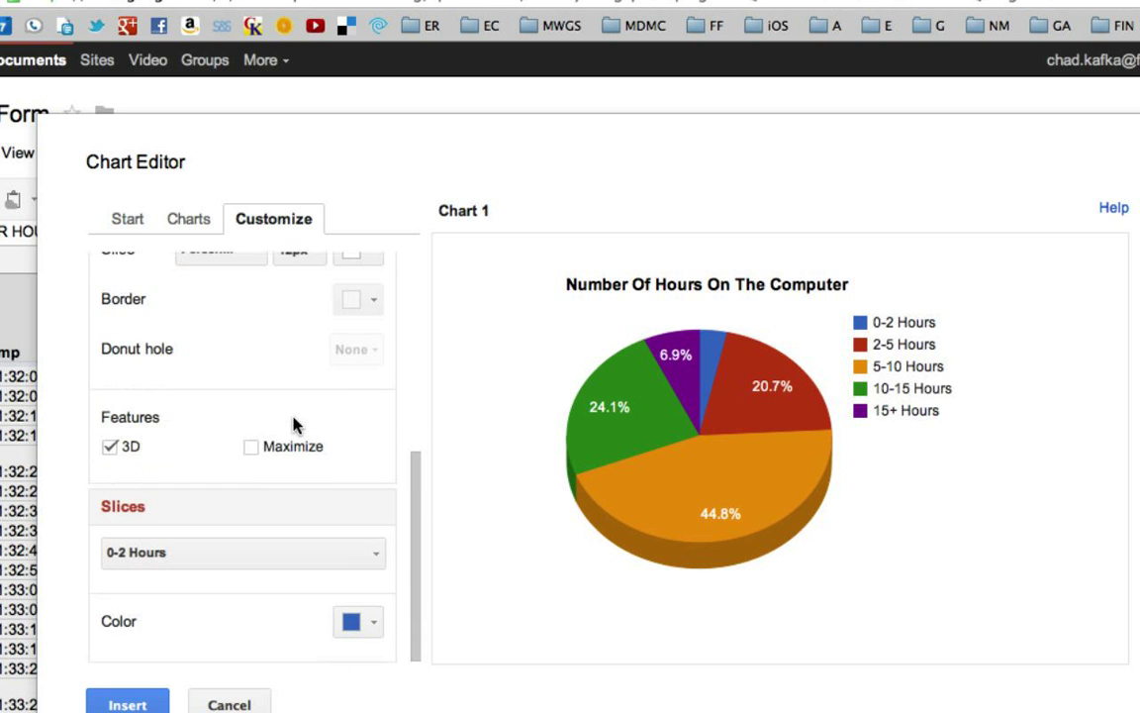
left_click(110, 447)
left_click(110, 446)
Try a gold color on the 0-2 Hours slice and settle on a medium blue from the palette
mouse_move(695, 447)
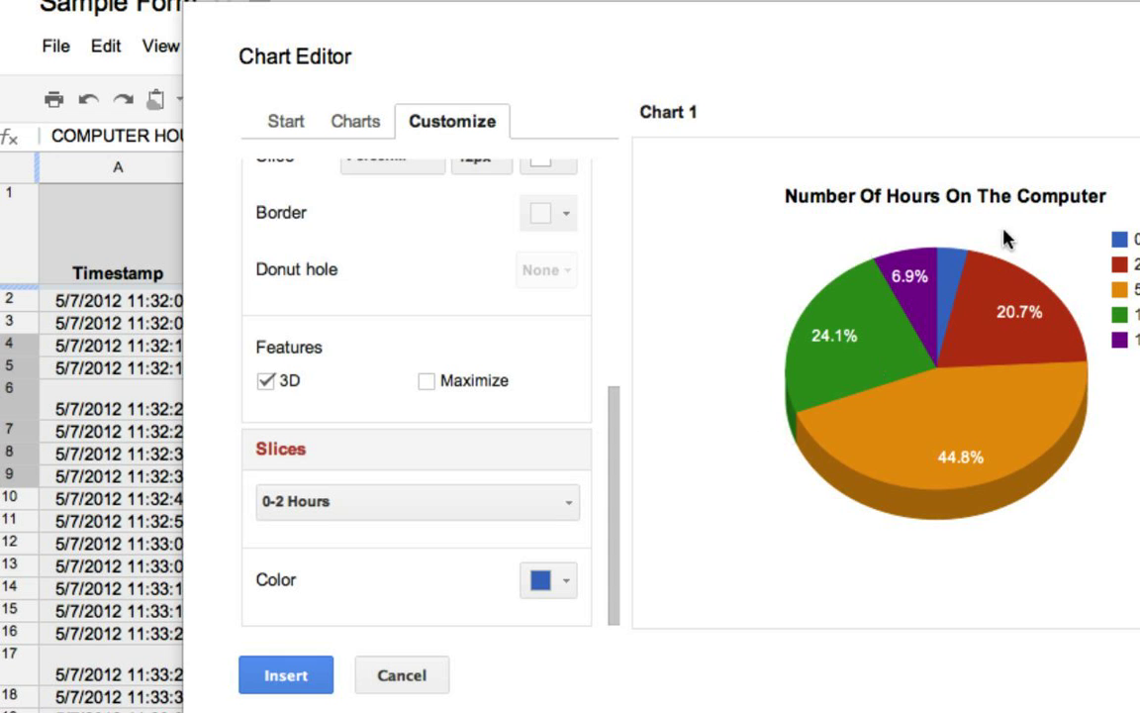
mouse_move(963, 260)
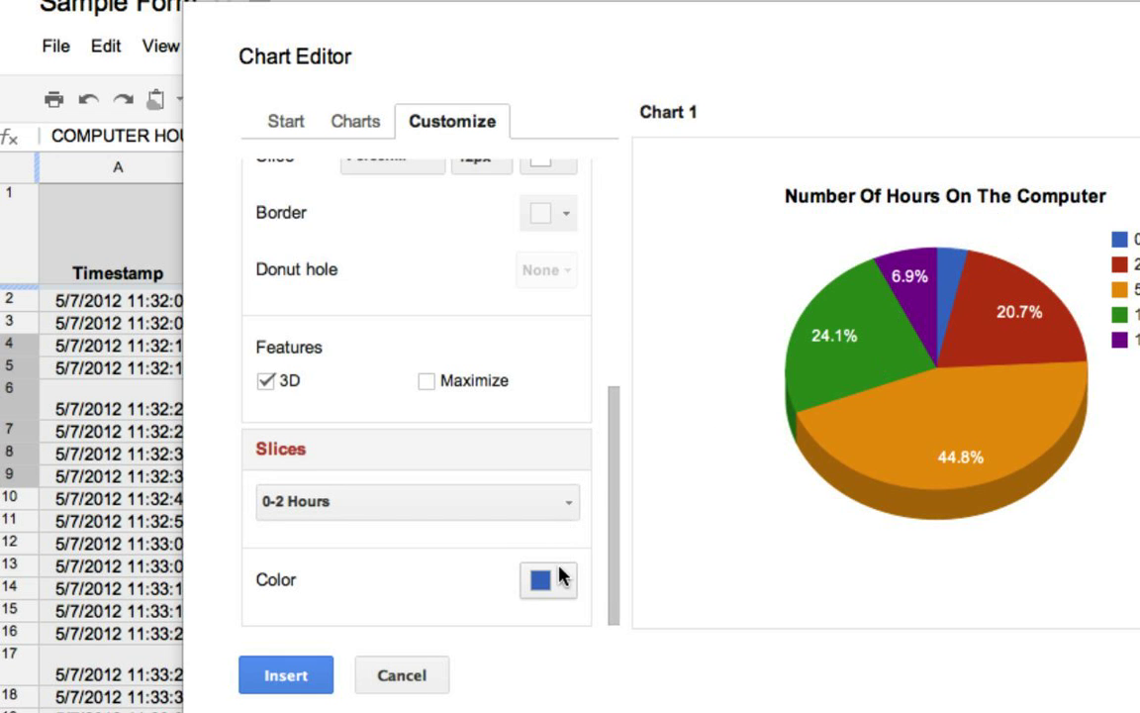
left_click(565, 580)
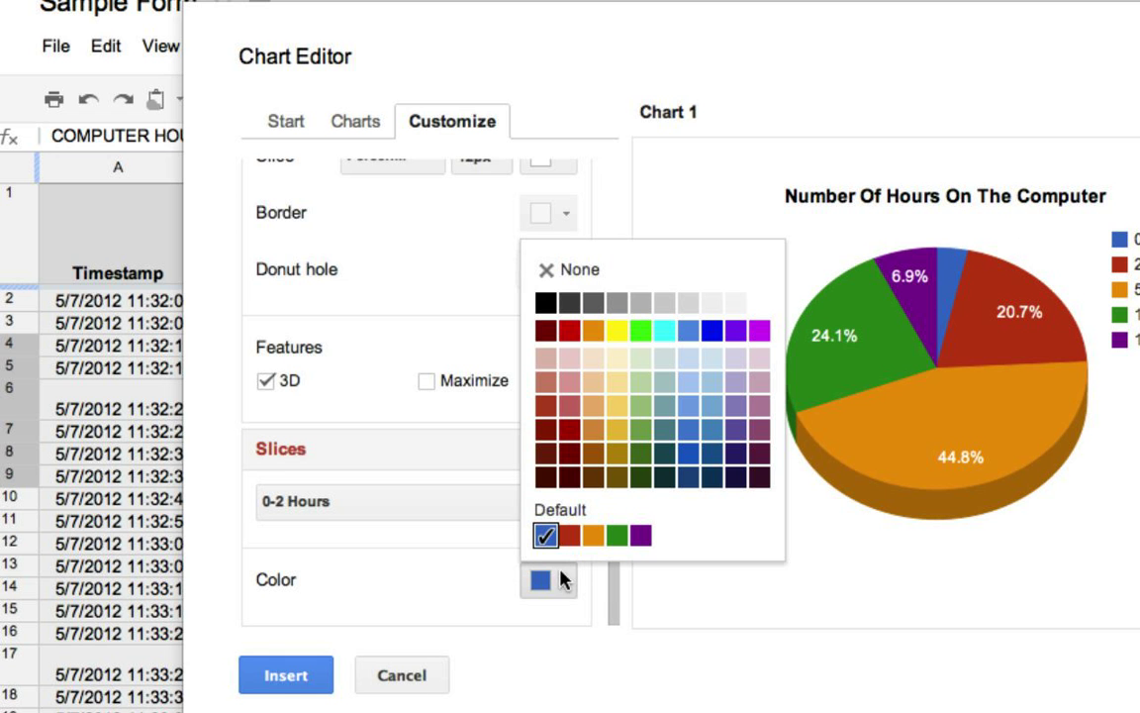
left_click(617, 428)
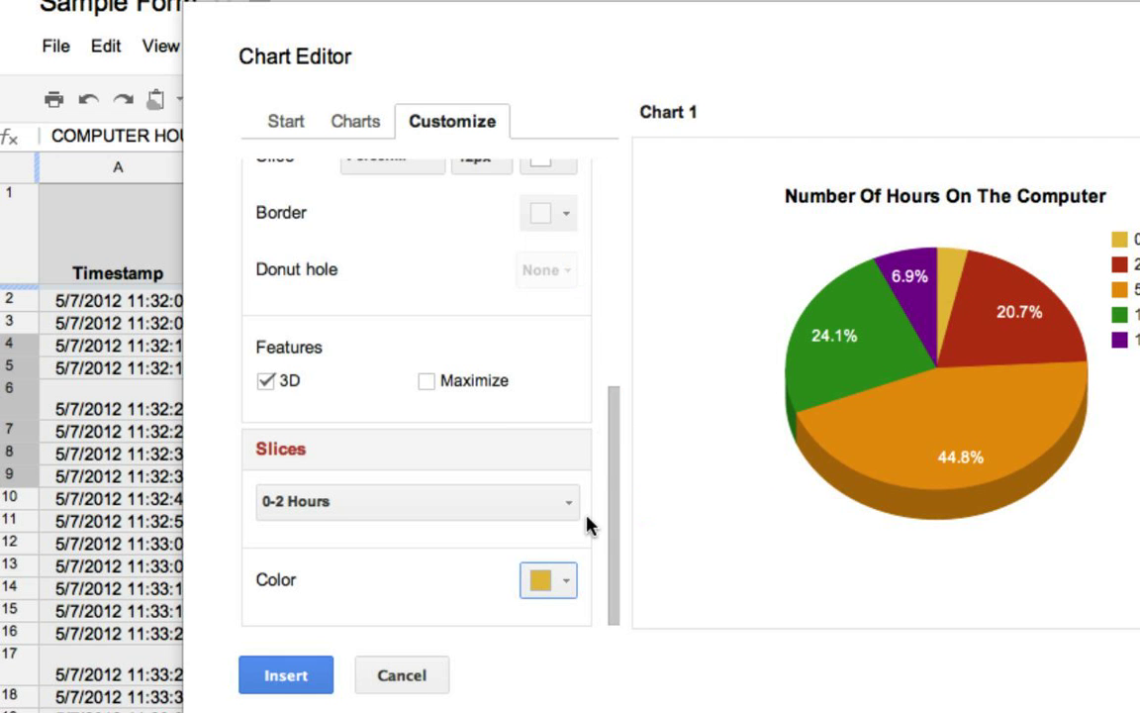
left_click(566, 580)
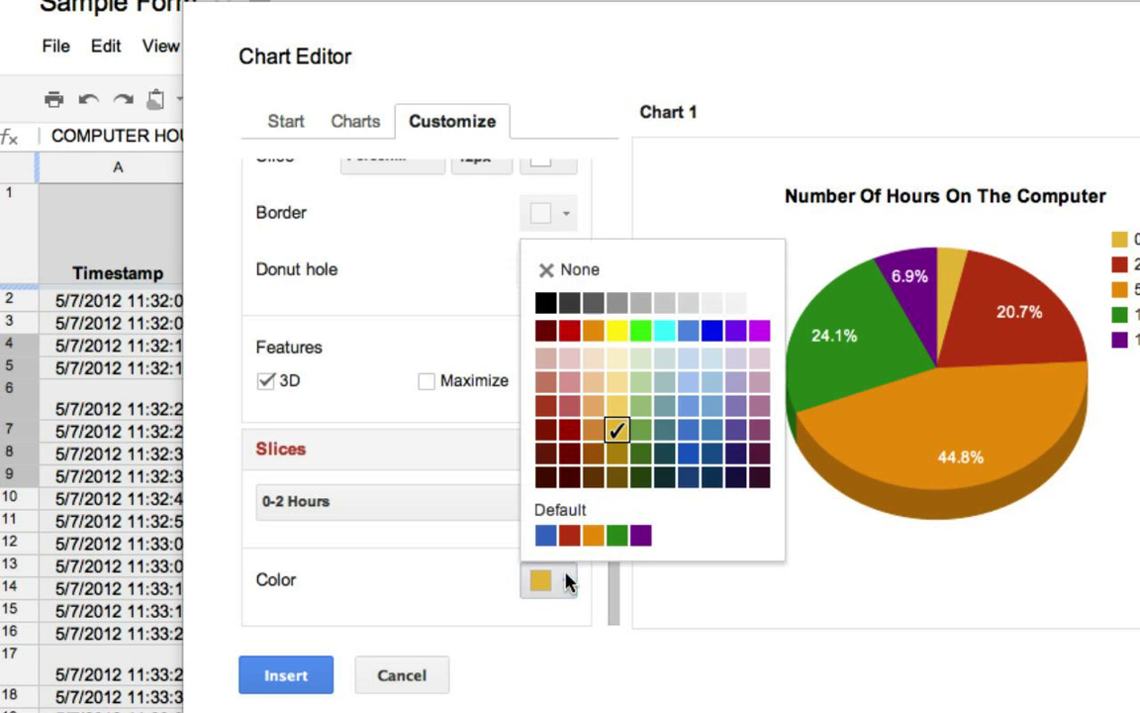
left_click(689, 427)
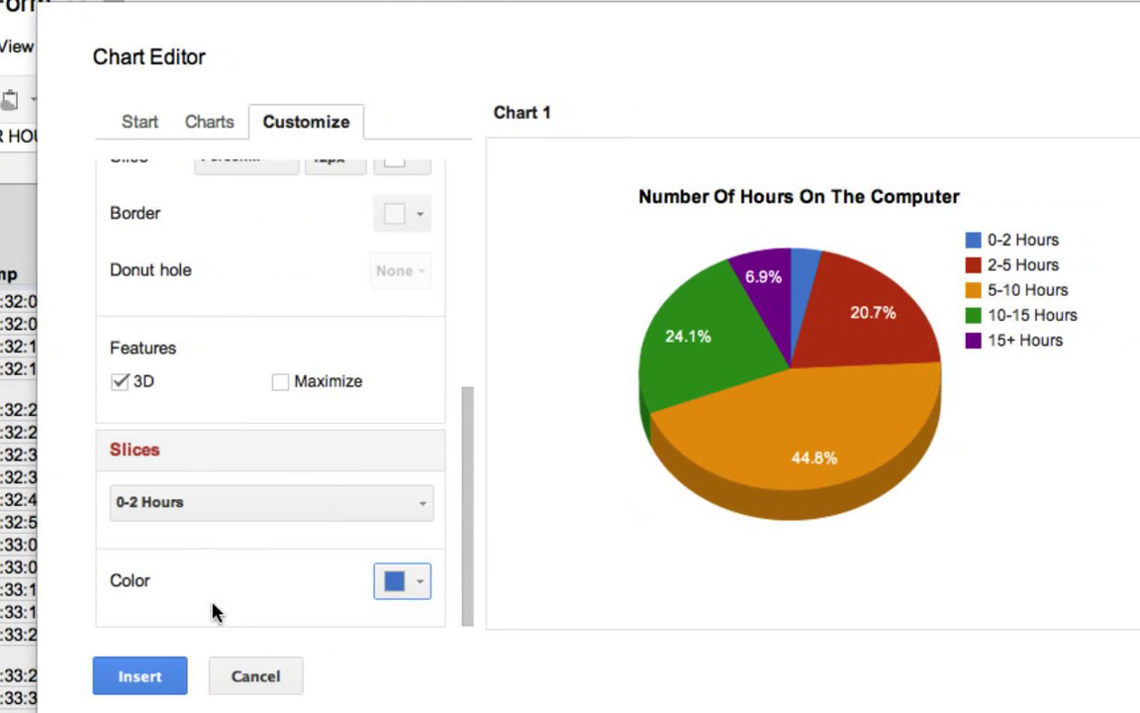
Insert the customized pie chart into the sheet and move it beside the summary table, starting at column G
left_click(148, 667)
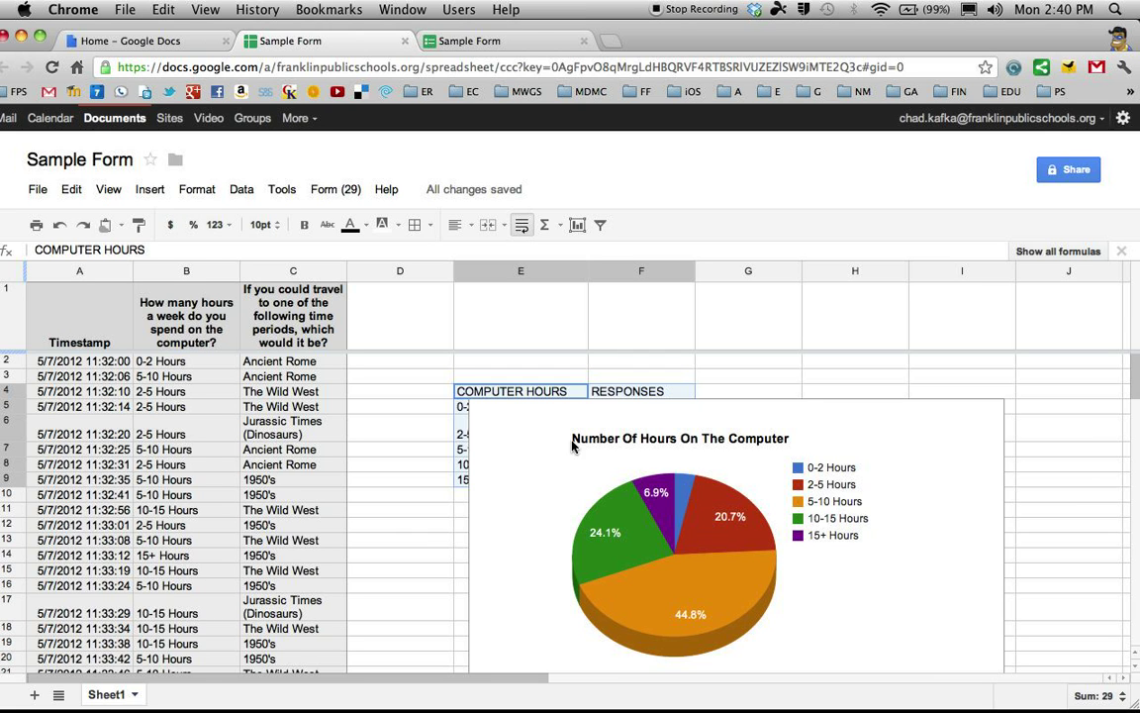
left_click(572, 476)
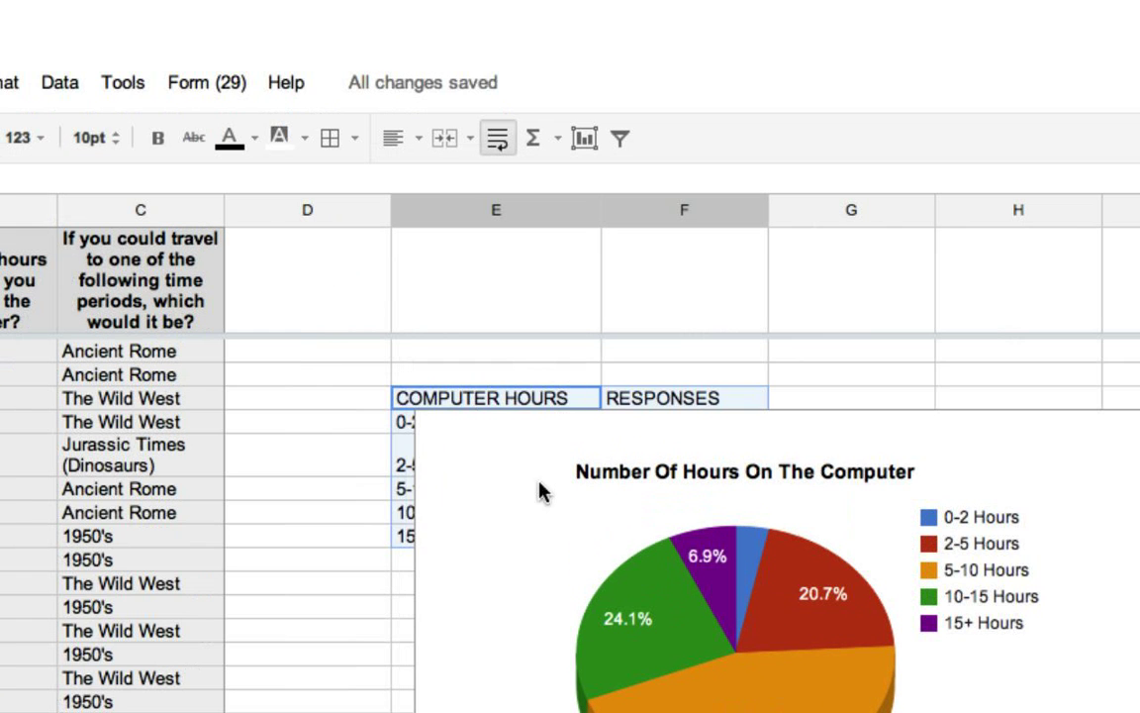
left_click_drag(565, 392, 931, 395)
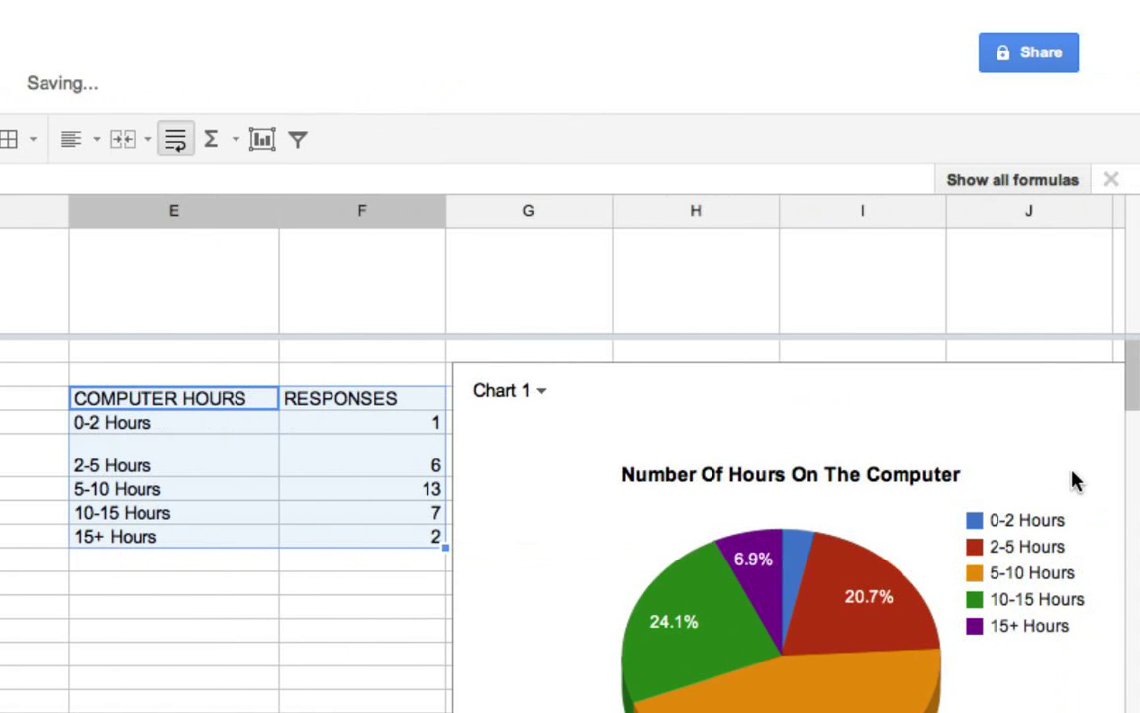
left_click(539, 394)
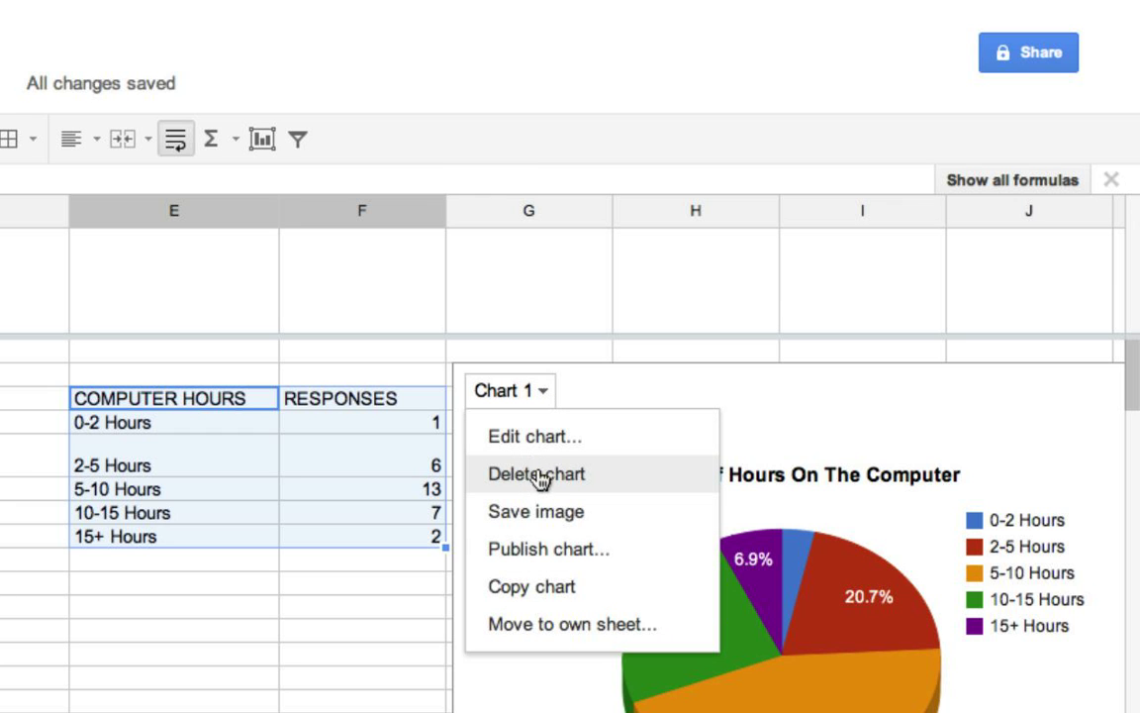
left_click(589, 357)
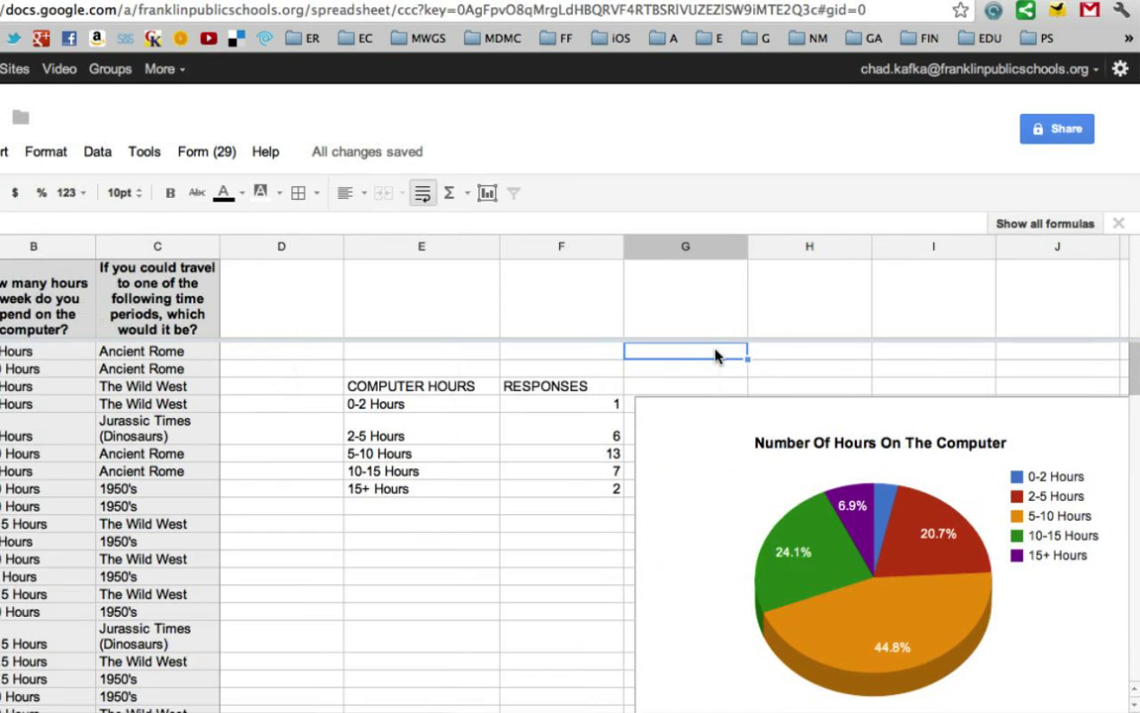